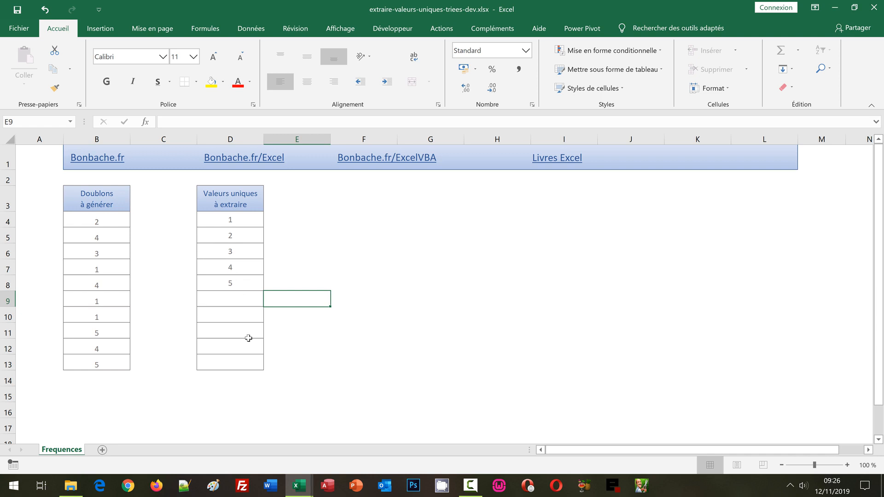
Step: Enter 68 in both B12 and B13, the last two cells of the duplicates list
left_click(98, 348)
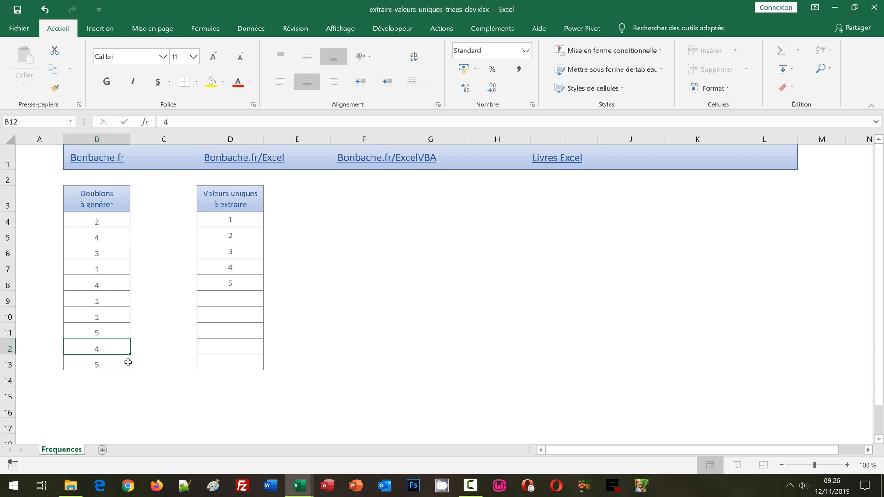
type("68")
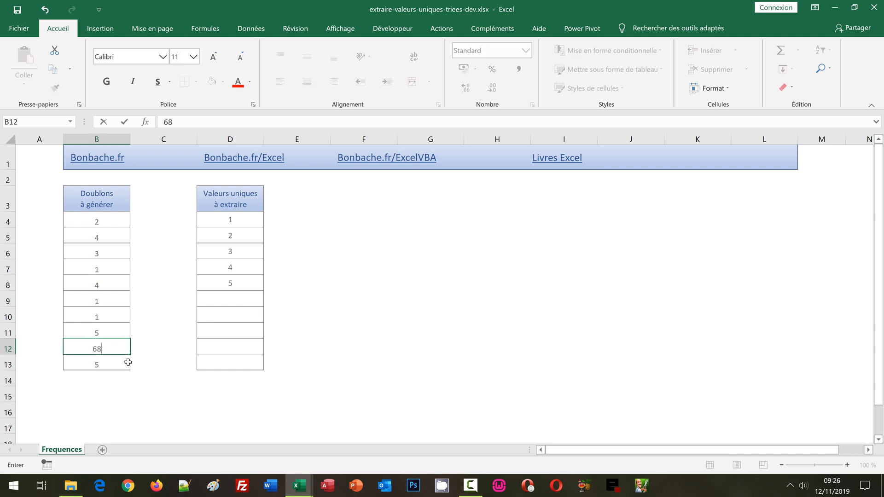
key("Return")
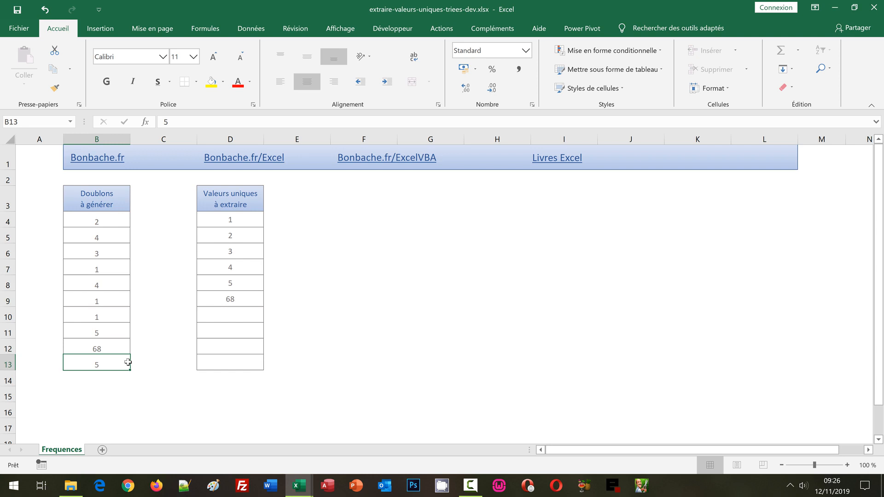
type("68")
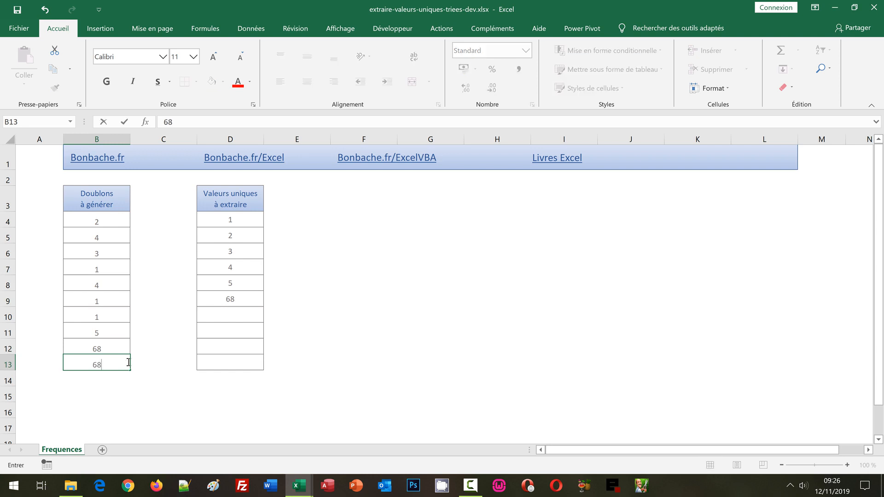
key("Return")
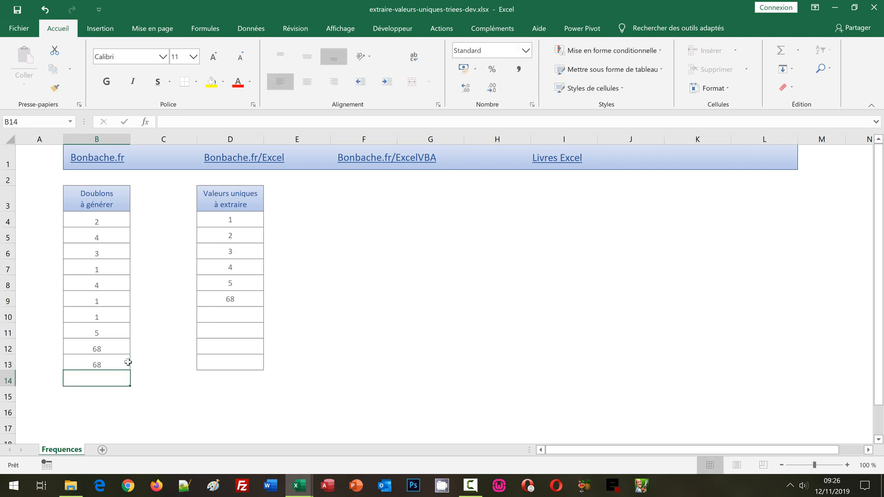
Step: Replace the value in B13 with 67
left_click(104, 363)
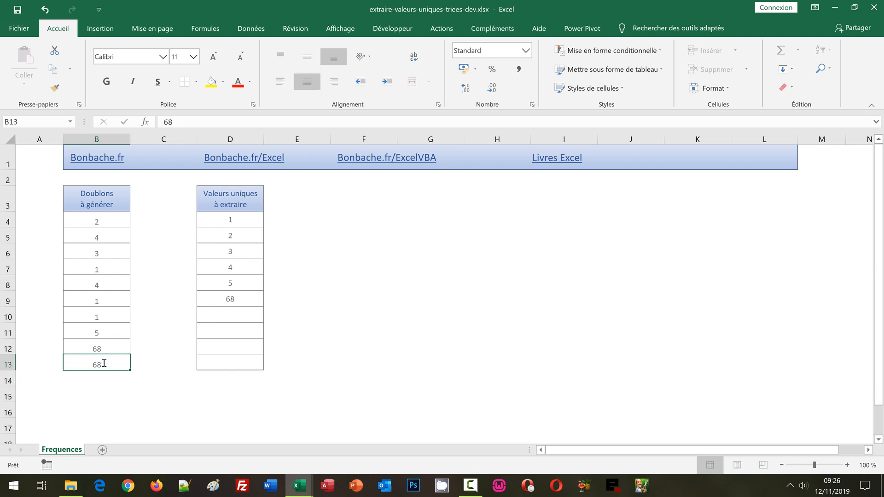
type("67")
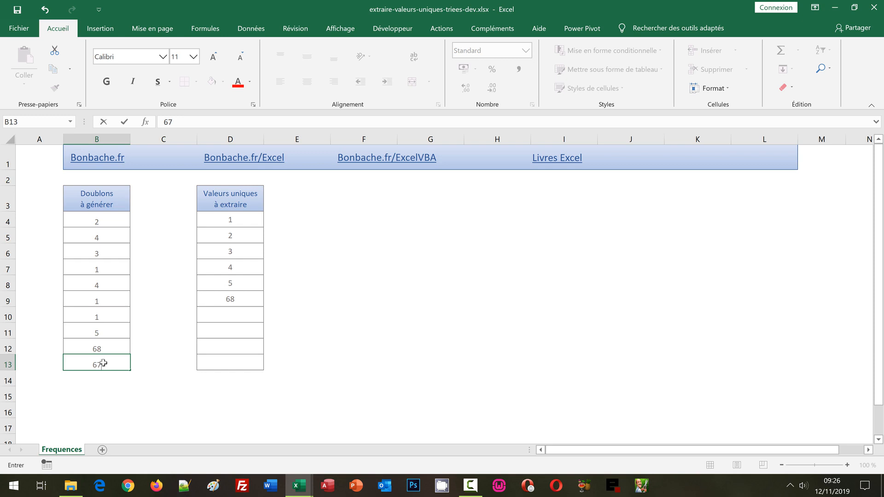
key("Return")
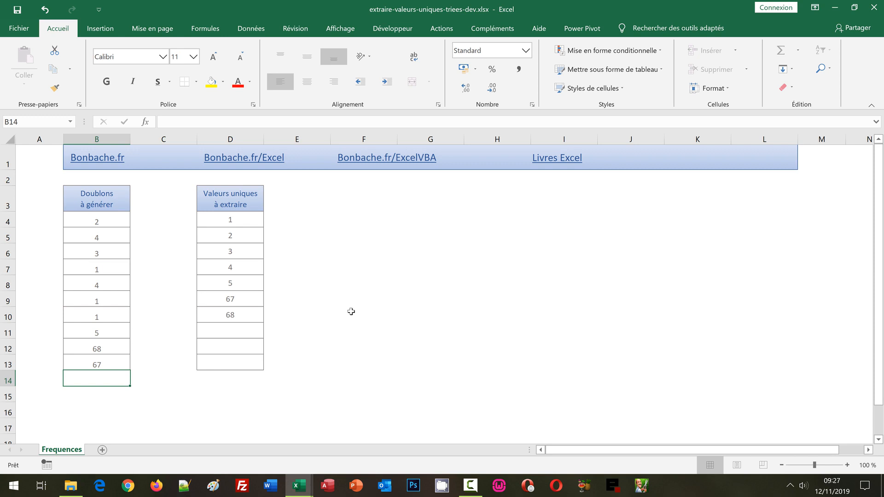
Step: Switch to the blank exercise workbook extraire-valeurs-uniques-triees.xlsx
mouse_move(303, 489)
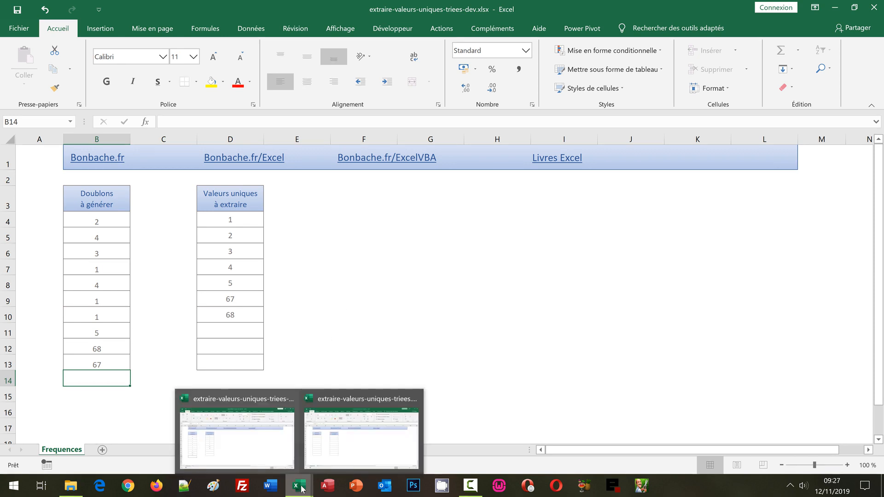
left_click(339, 448)
left_click(419, 283)
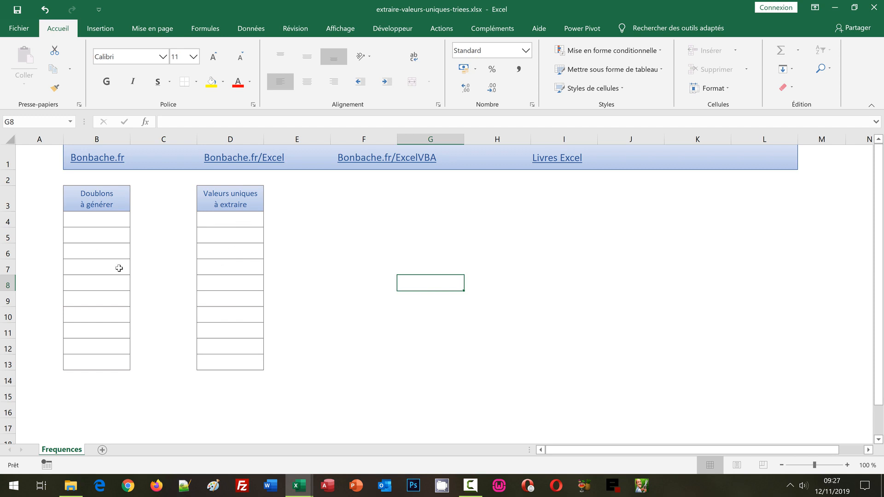
Step: Fill B4:B13 with random integers from 1 to 5 using the formula =ALEA.ENTRE.BORNES(1;5)
left_click_drag(93, 220, 112, 358)
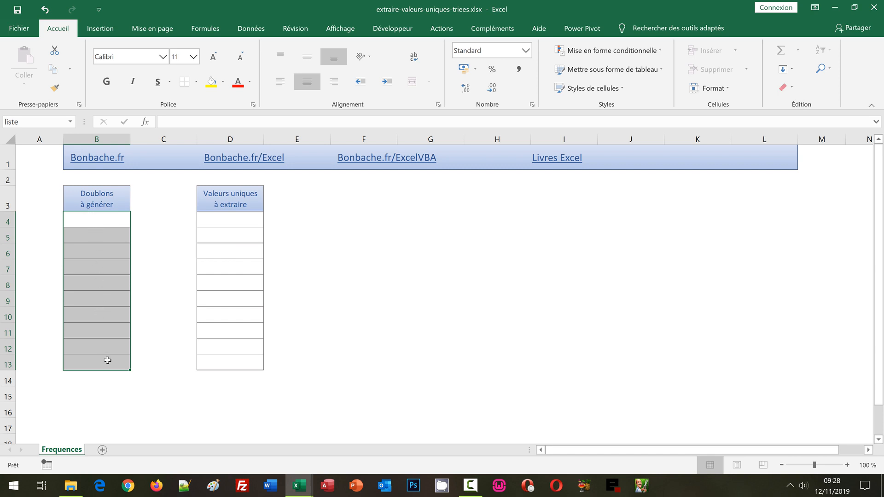
type("=")
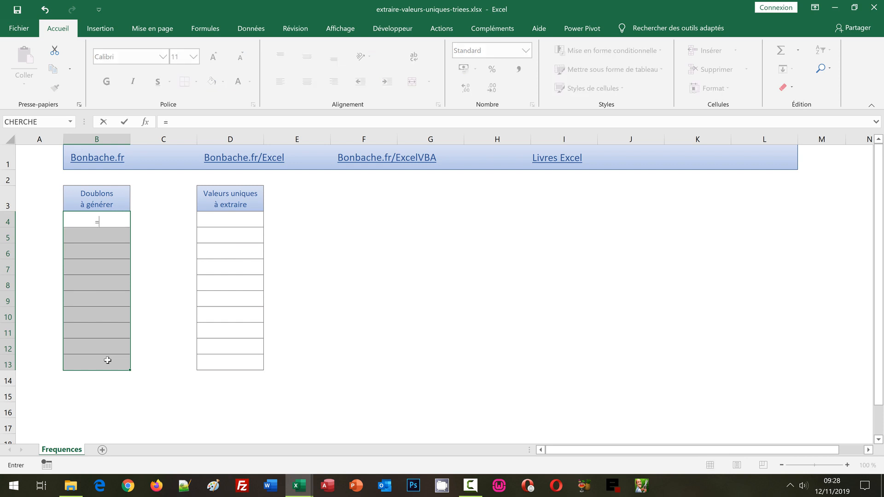
type("Alea")
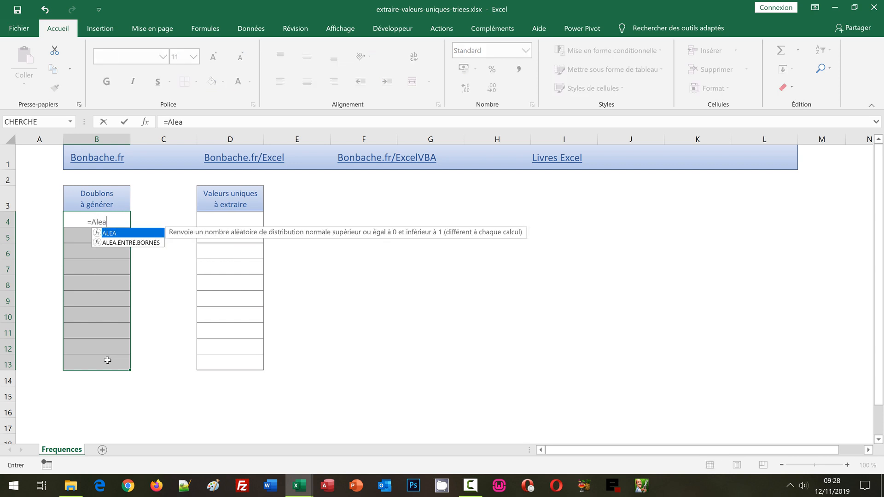
double_click(139, 241)
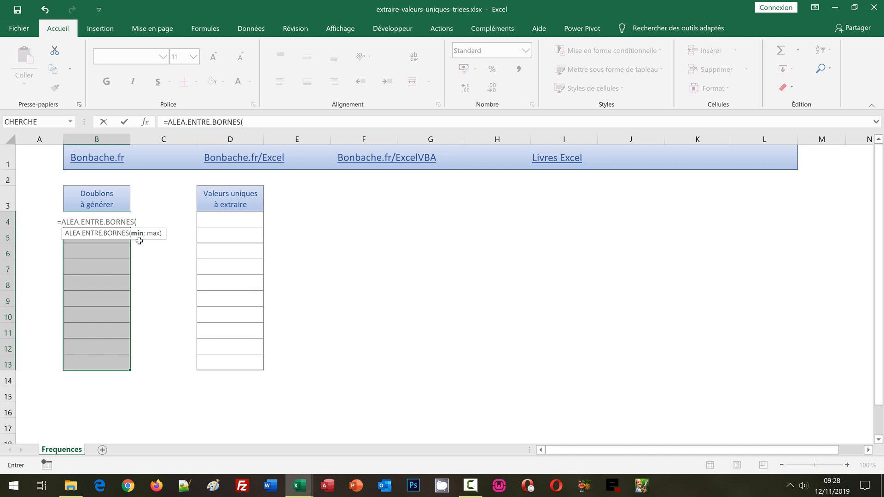
type("1;")
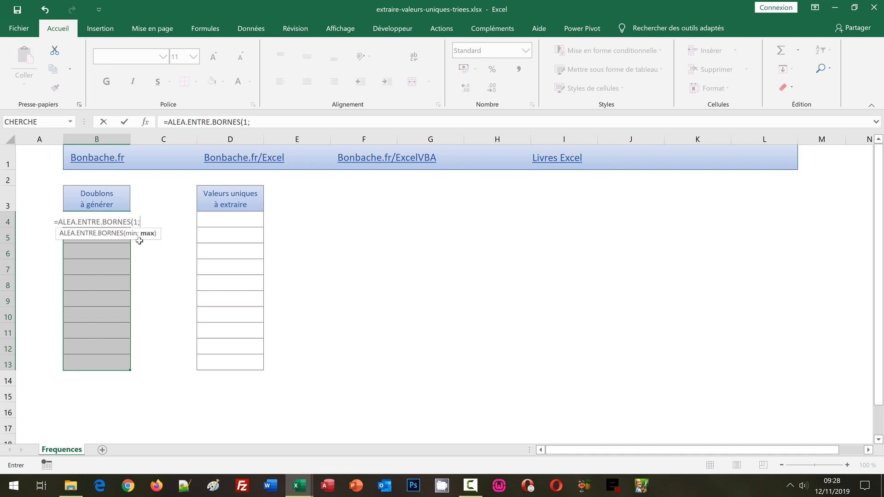
type("5")
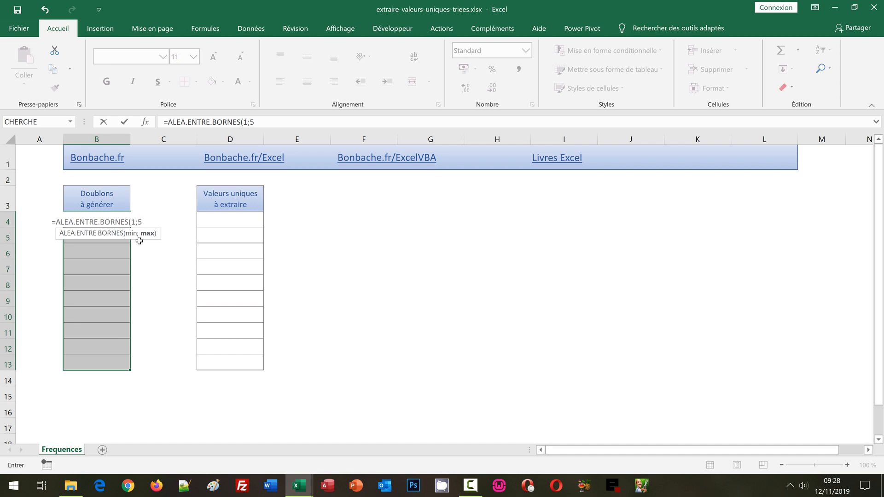
type(")")
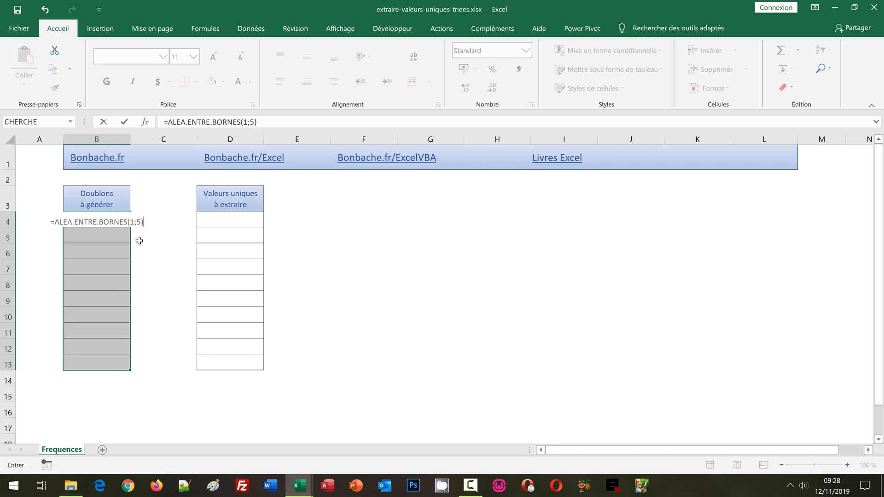
key("ctrl+Return")
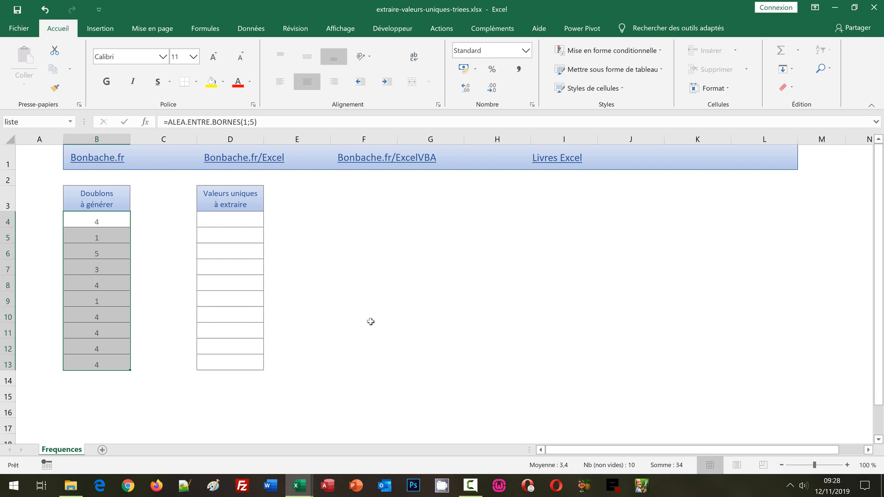
left_click(168, 271)
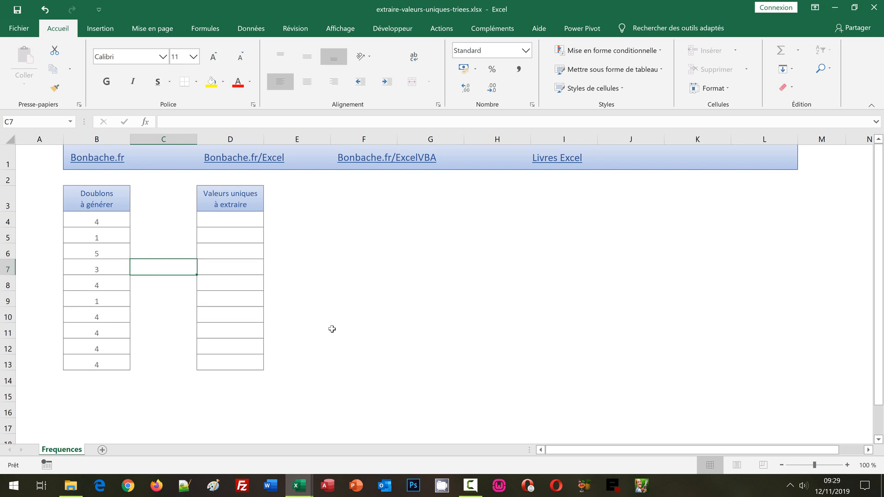
Step: Enter k in E8 to trigger a recalculation of the random numbers, and delete that entry
left_click(325, 282)
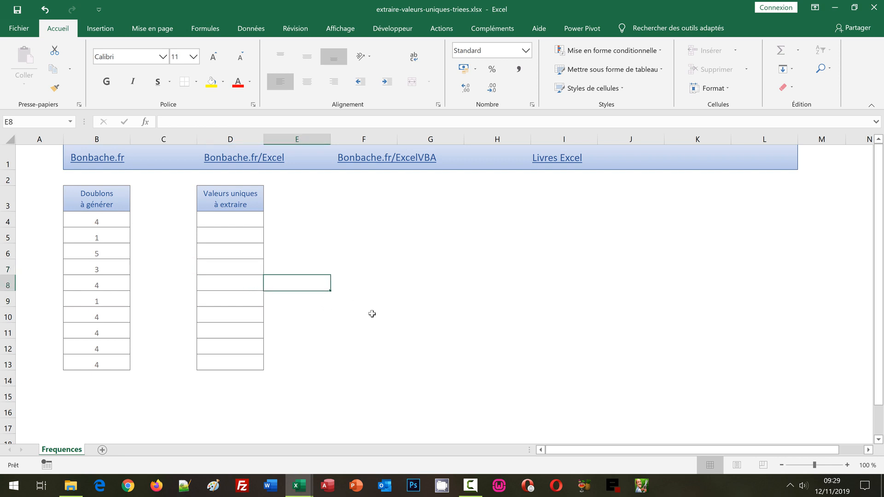
type("k")
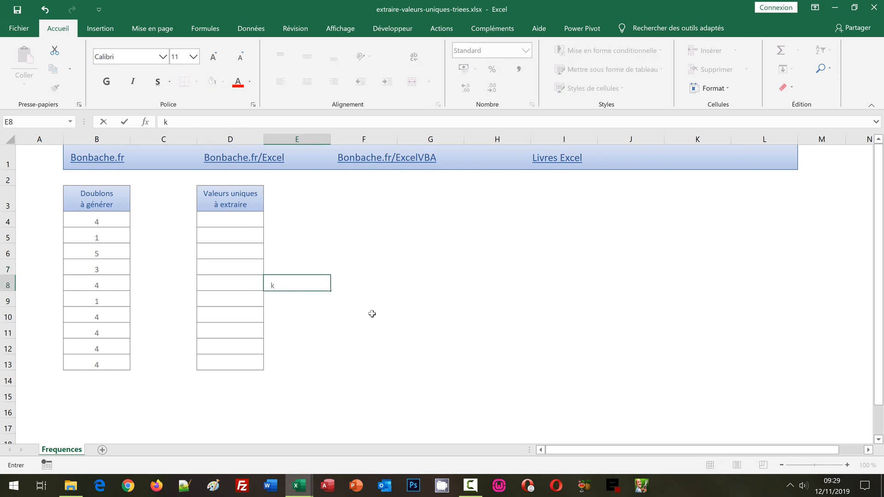
key("Return")
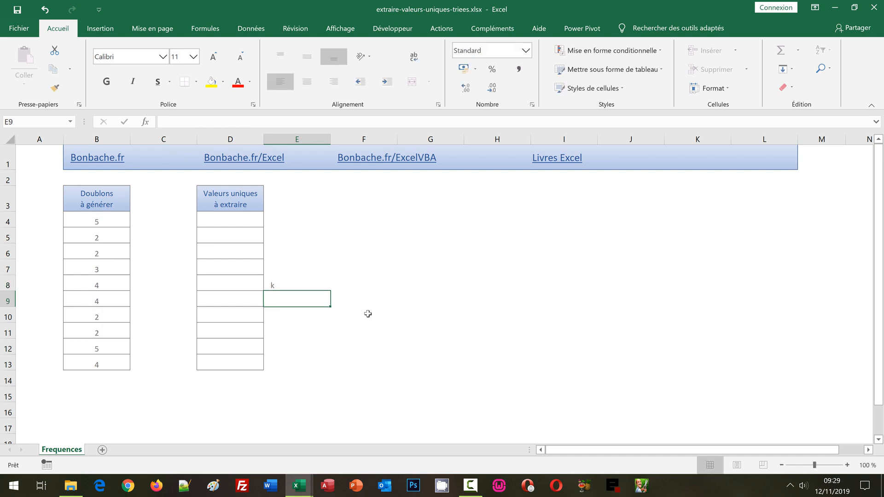
left_click(283, 286)
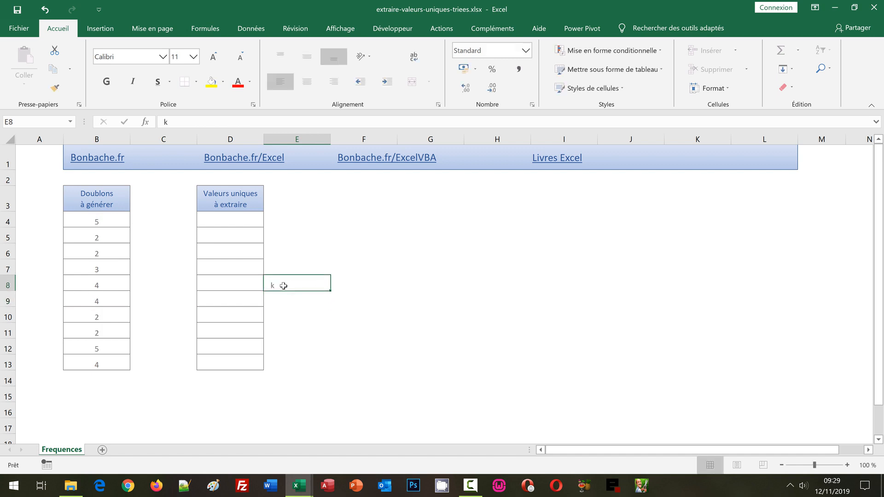
key("Delete")
Step: Freeze the random numbers by copying B4:B13 and pasting them over themselves as values only
left_click_drag(105, 220, 111, 362)
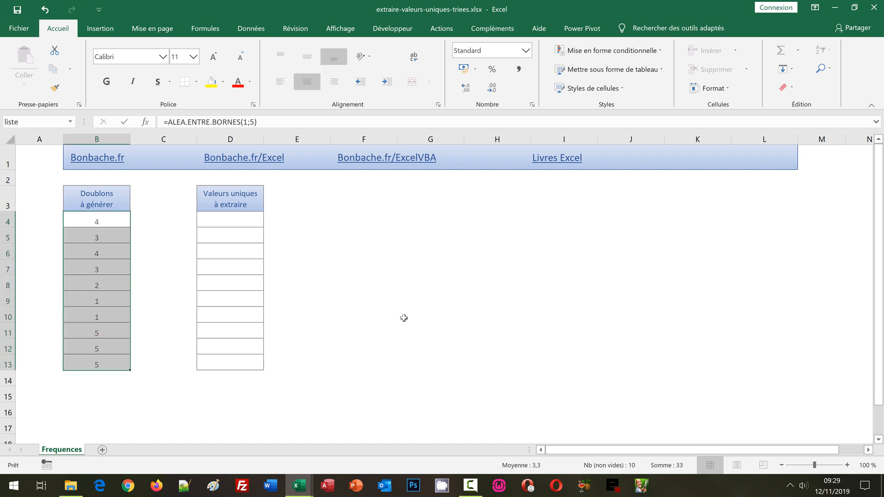
key("ctrl+c")
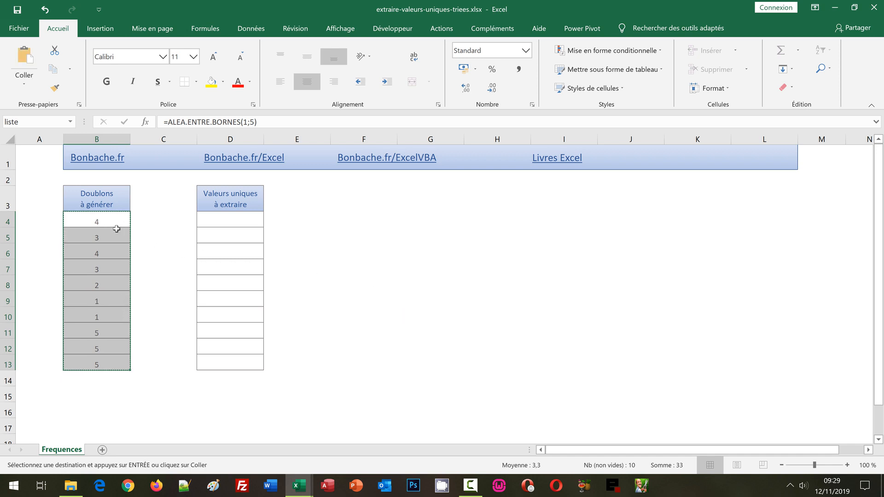
left_click(98, 221)
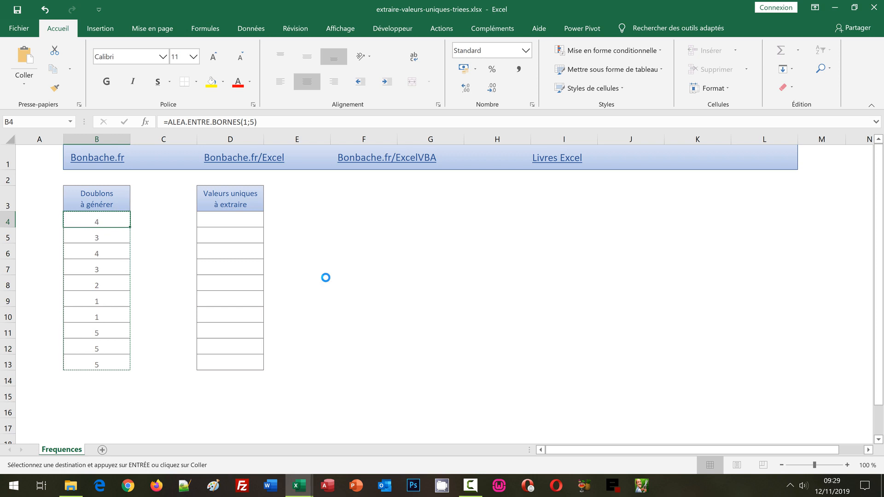
key("ctrl+v")
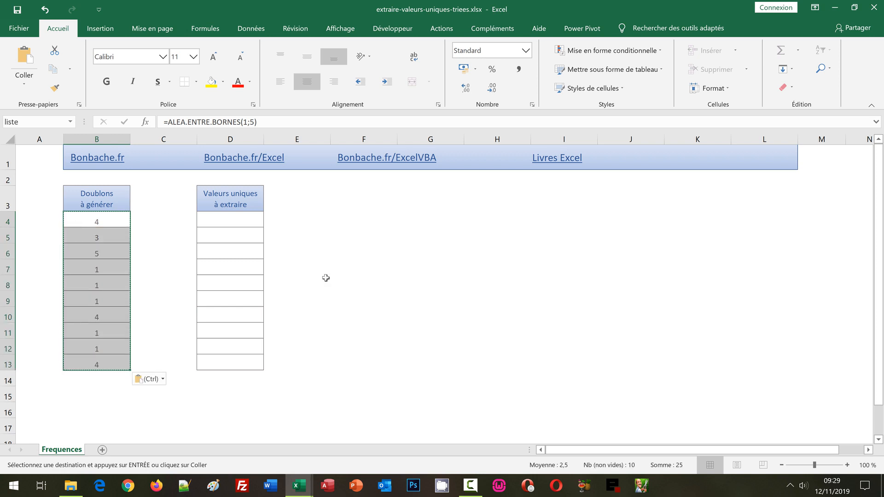
left_click(163, 380)
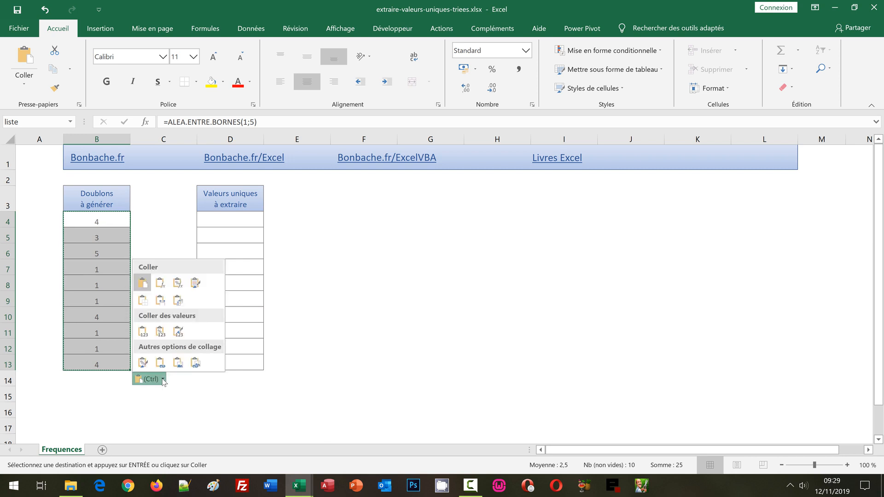
left_click(143, 332)
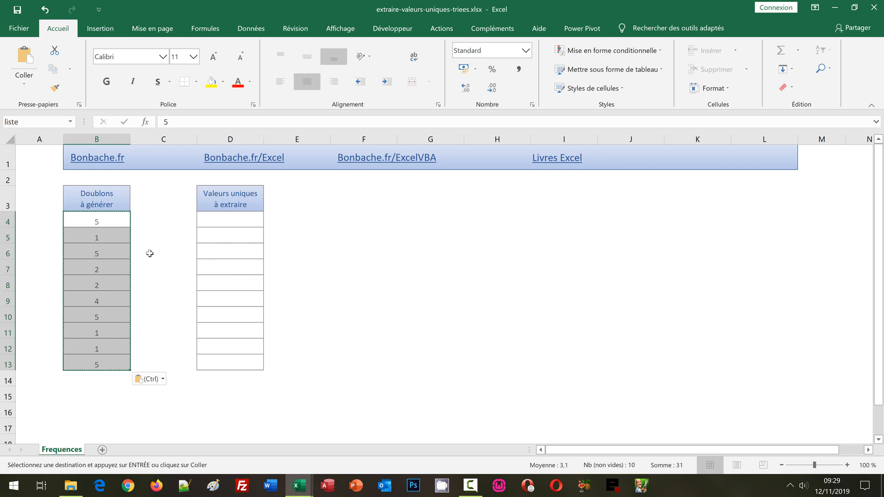
left_click(107, 221)
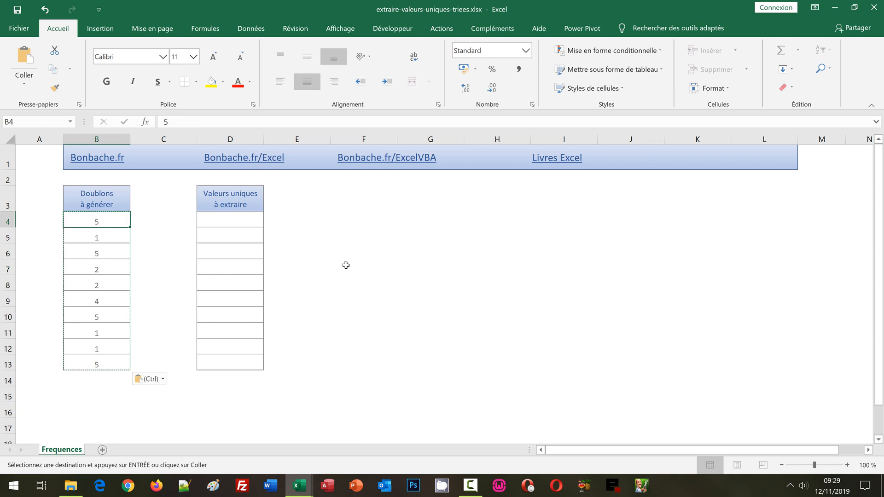
key("Escape")
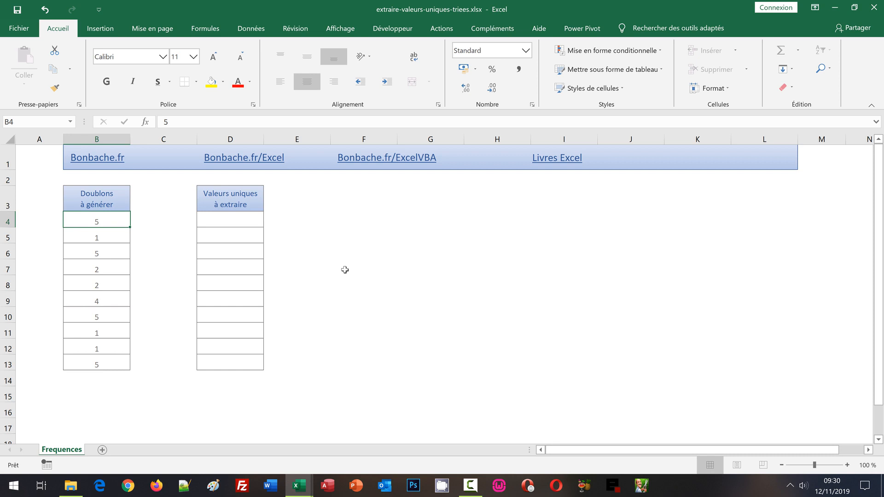
left_click(350, 277)
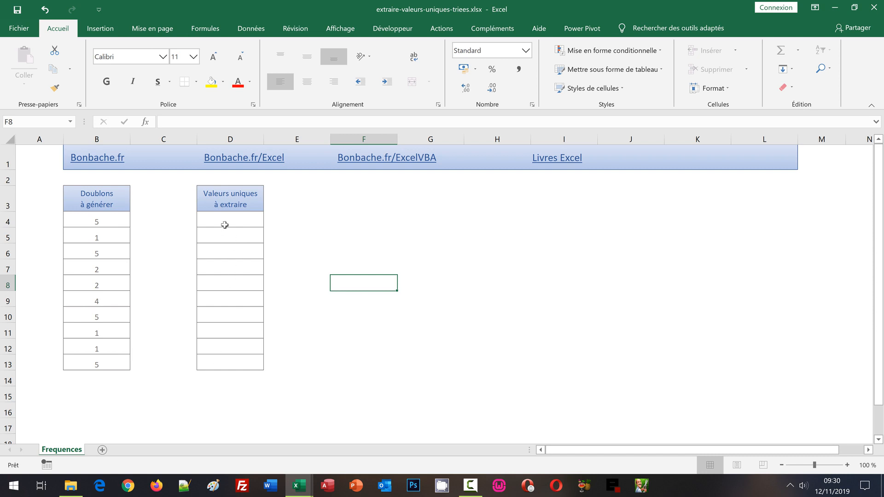
Step: Begin a formula for the range D4:D13 with =SiErreur(Petite.Valeur(
left_click_drag(226, 220, 227, 361)
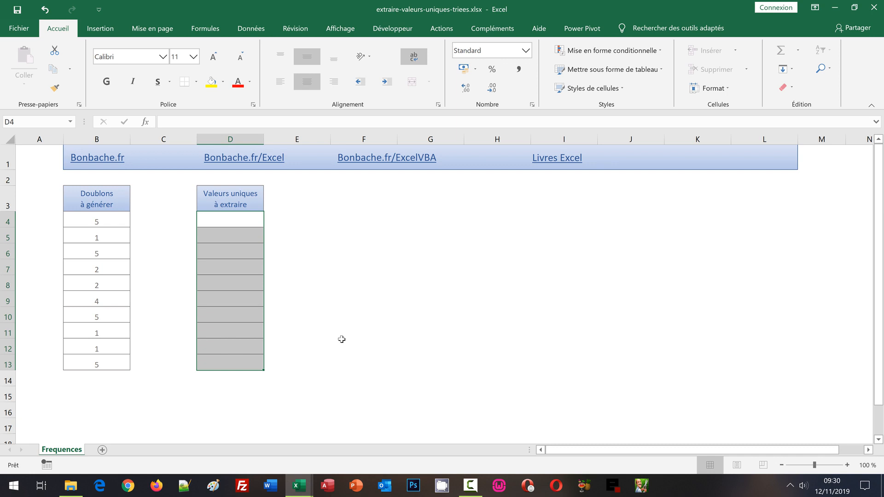
type("=")
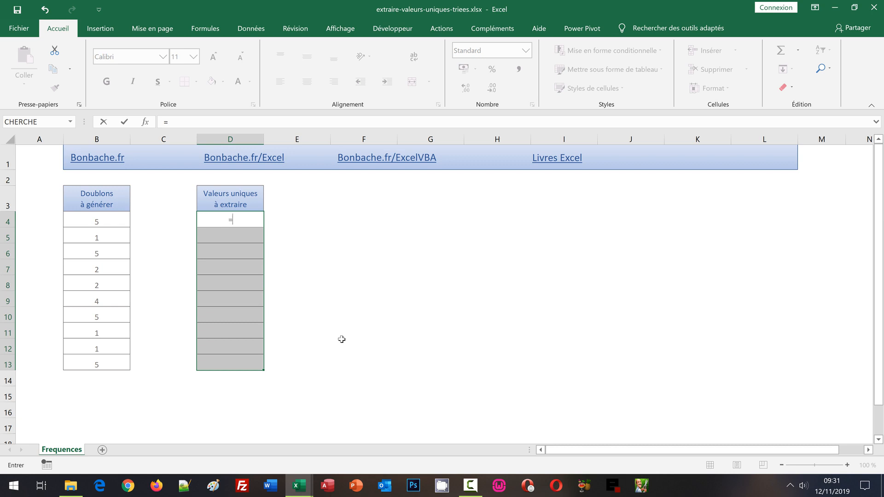
type("SiE")
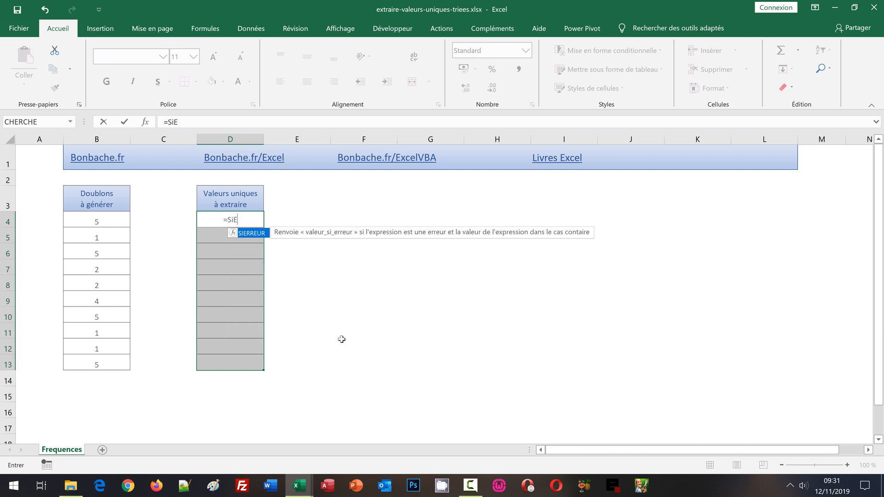
type("rreur")
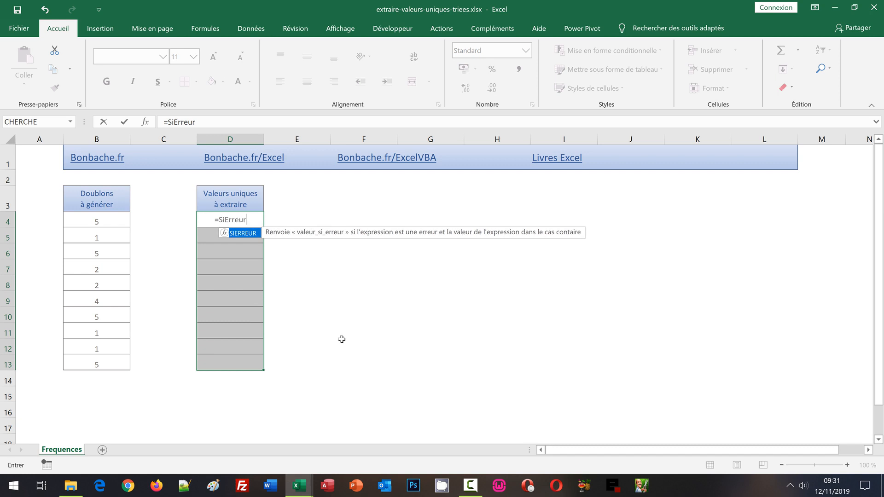
type("(")
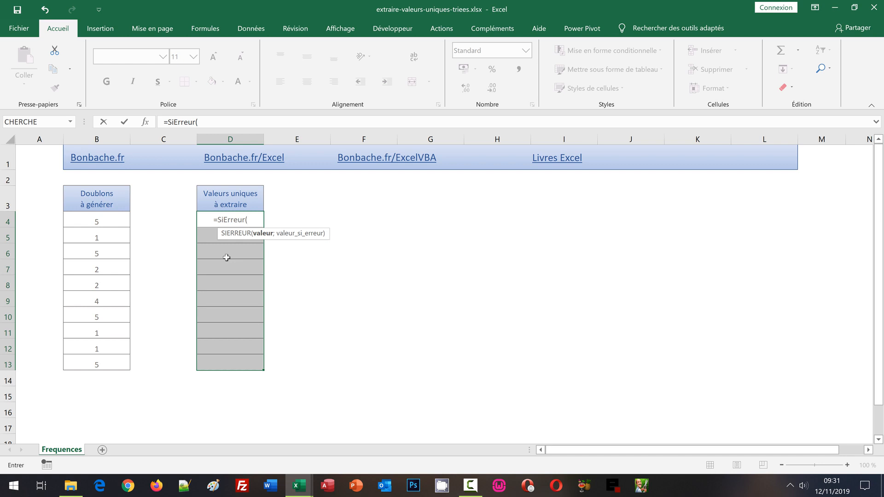
type("Peti")
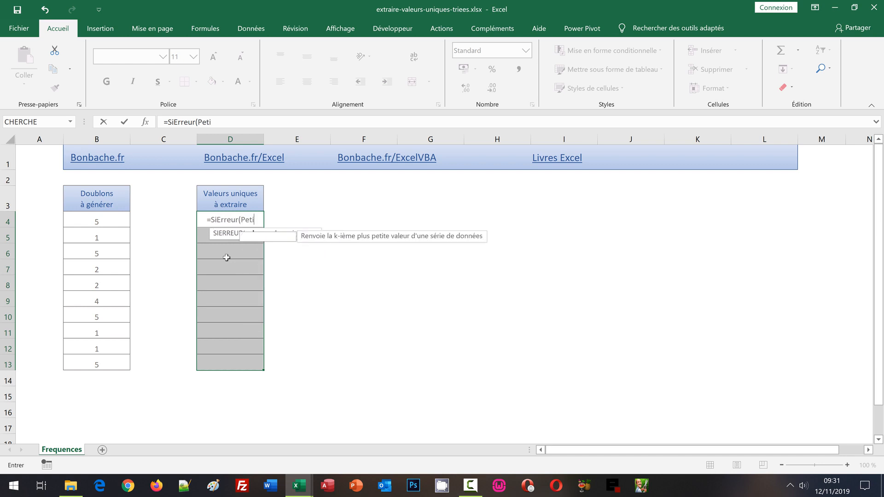
type("te.Valeur(")
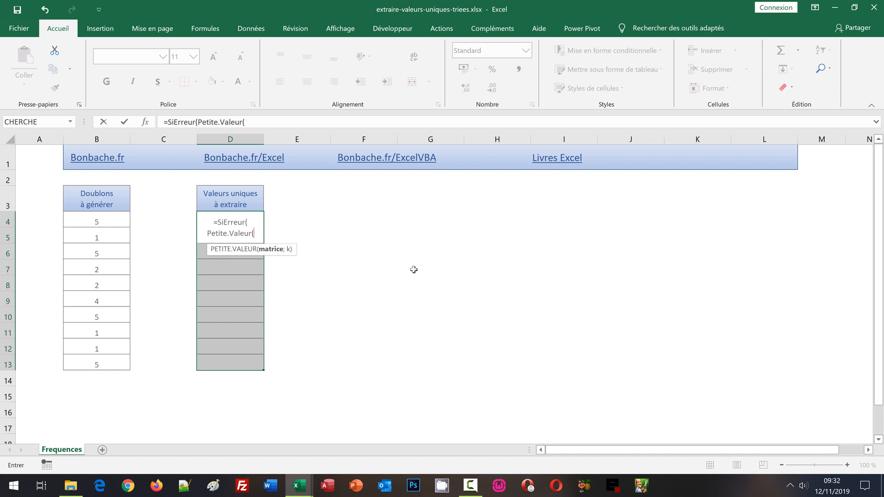
Step: Nest a Si function inside Petite.Valeur and begin its test with Equiv(Liste;Liste;0)
left_click(261, 123)
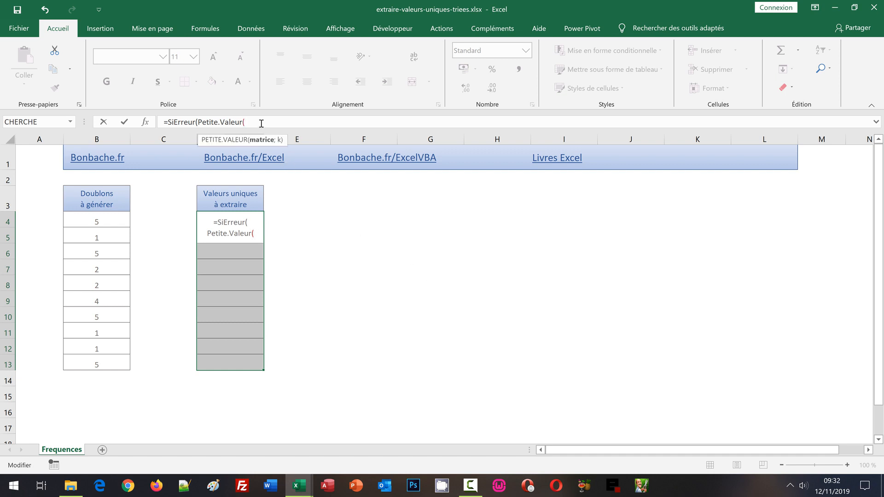
type("Si(")
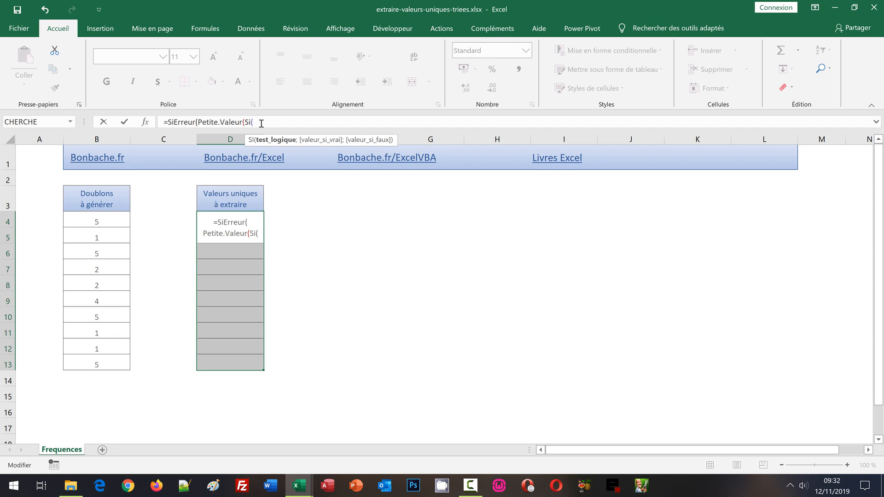
type("Equi")
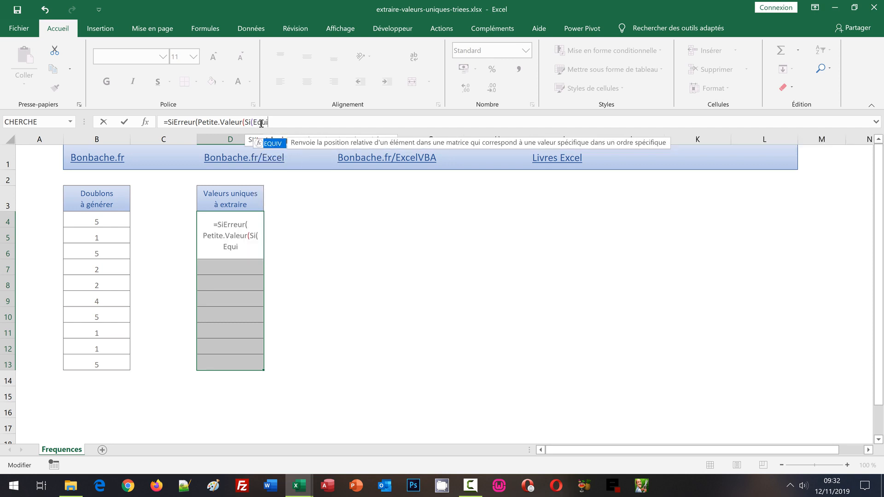
type("v")
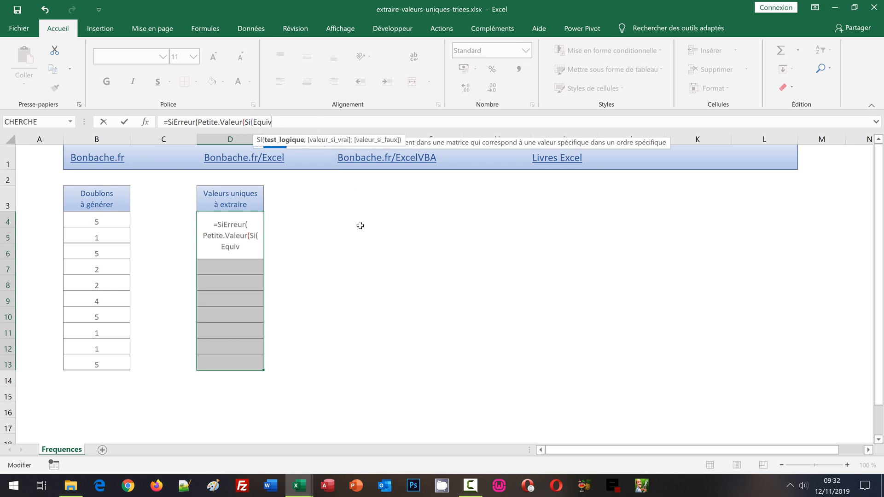
type("(")
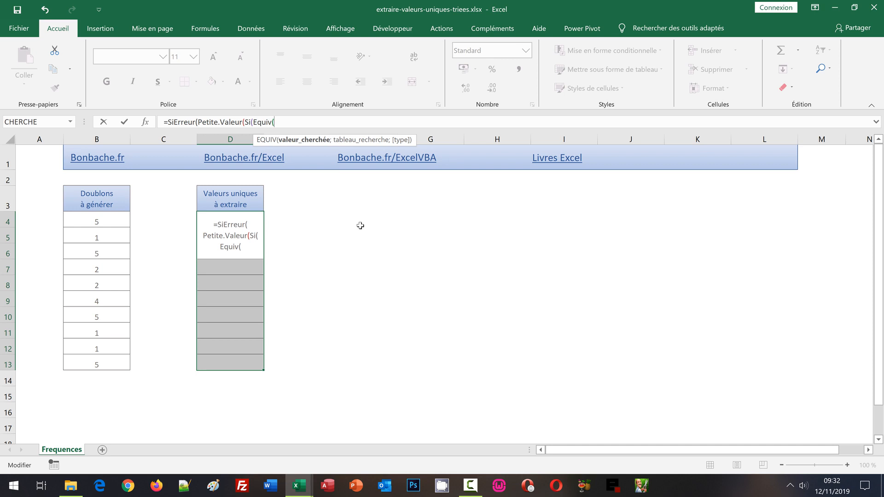
type("Liste")
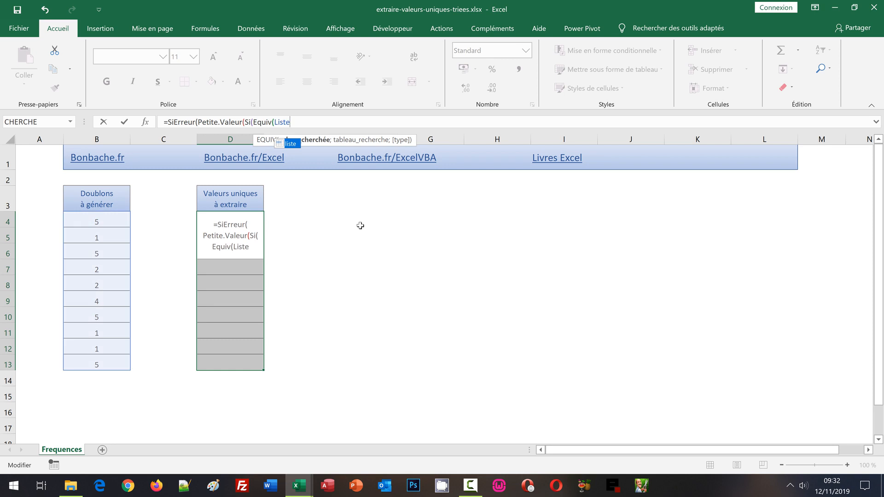
type(";")
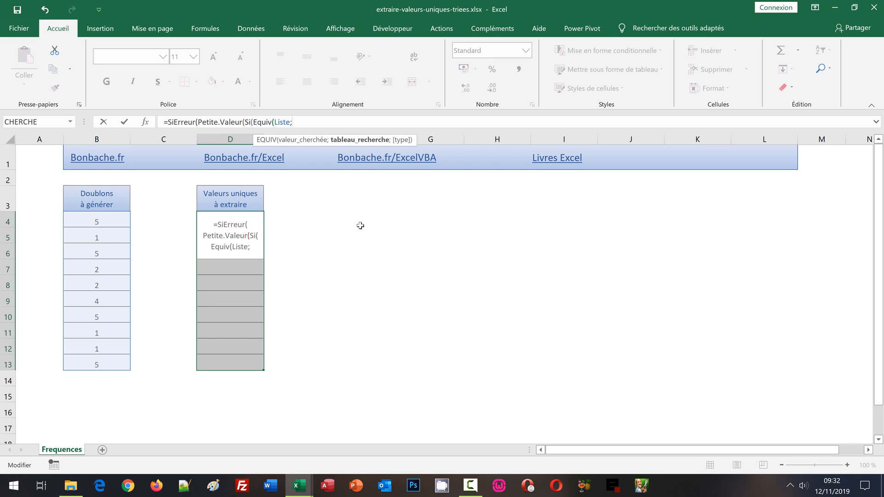
type("List")
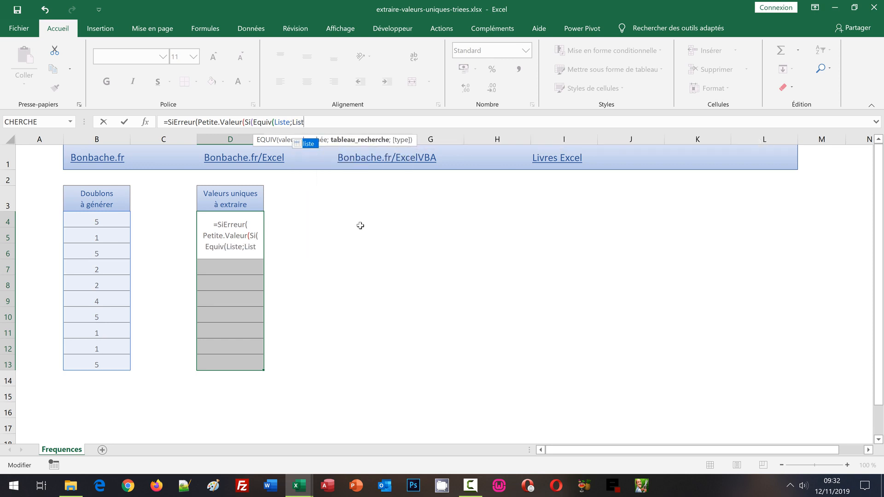
type("e")
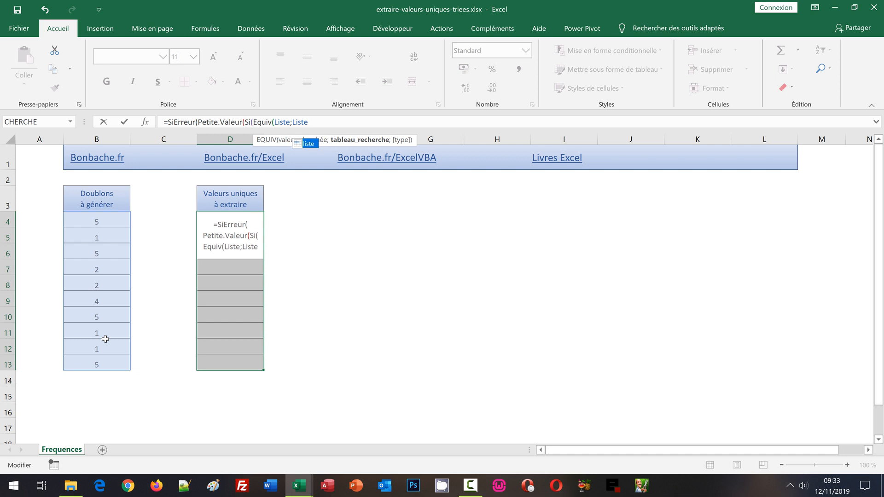
type(";")
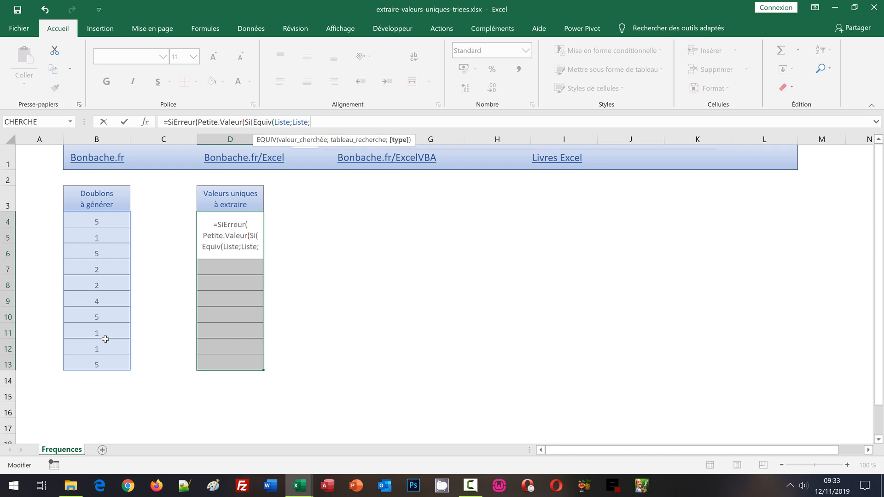
type("0")
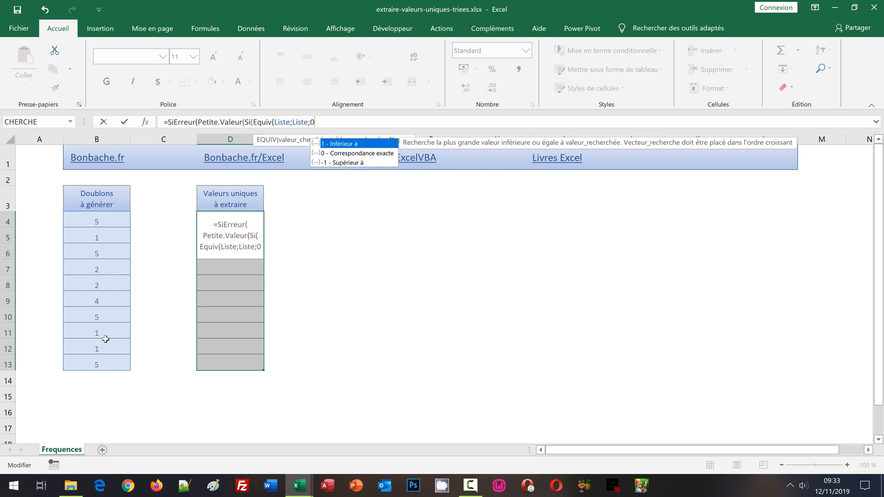
type(")")
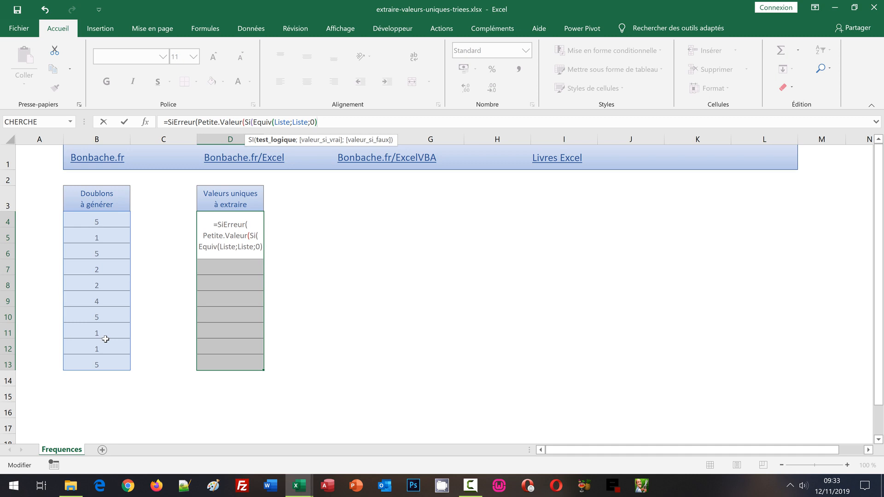
Step: Complete the Si test by comparing the Equiv result for equality with Ligne(Indirect("1:"&Lignes(Liste)))
type("=")
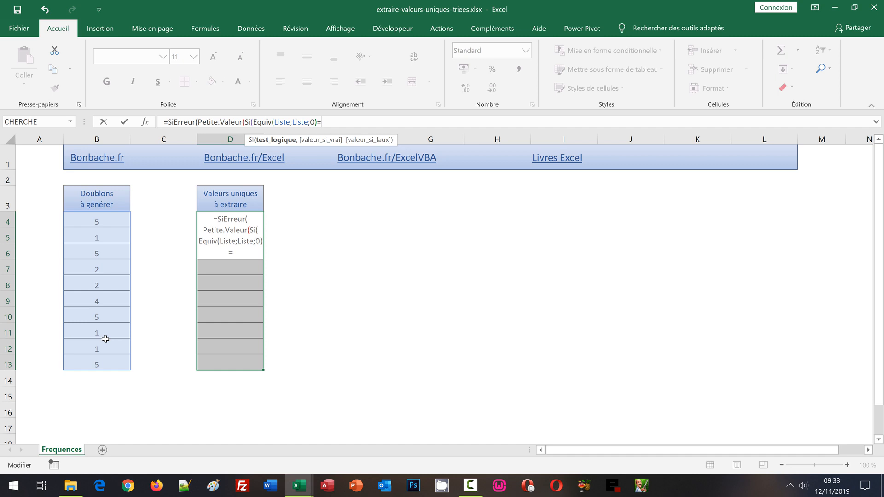
type("Ligne(")
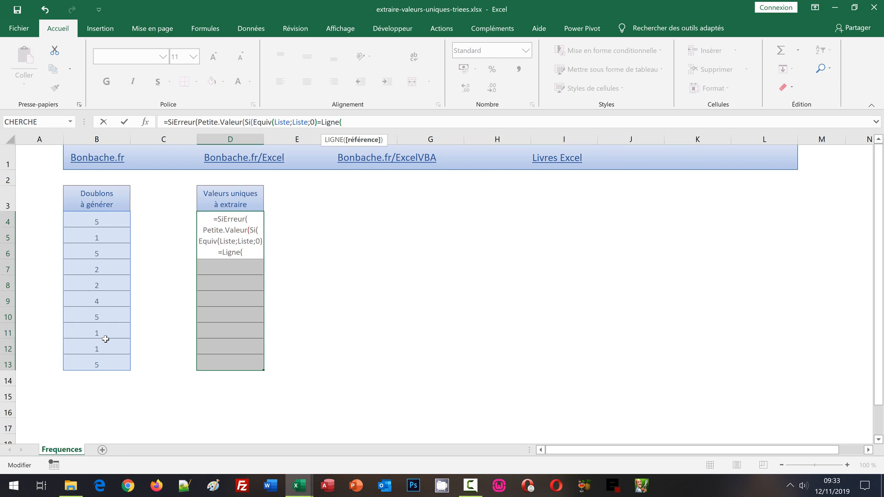
type("I")
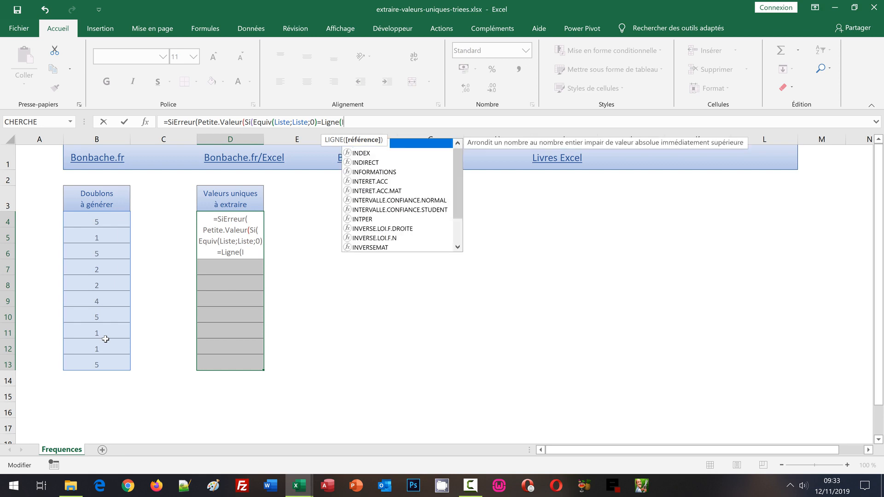
type("ndirect")
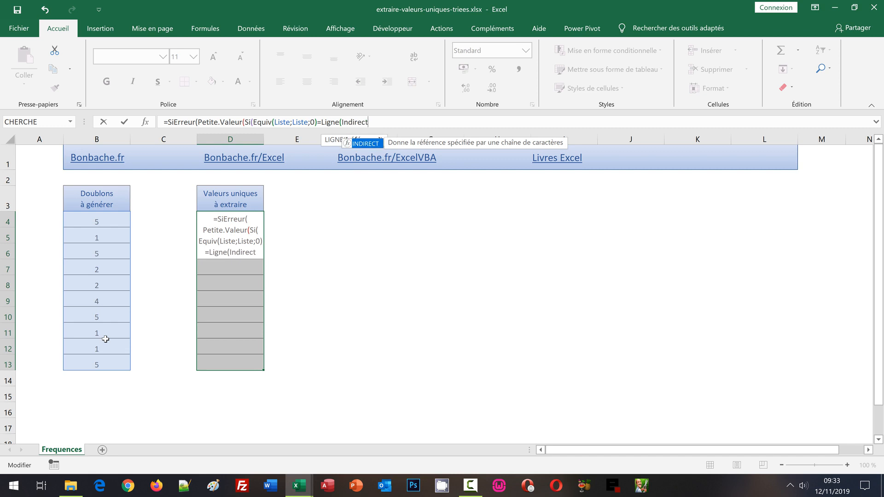
type("(")
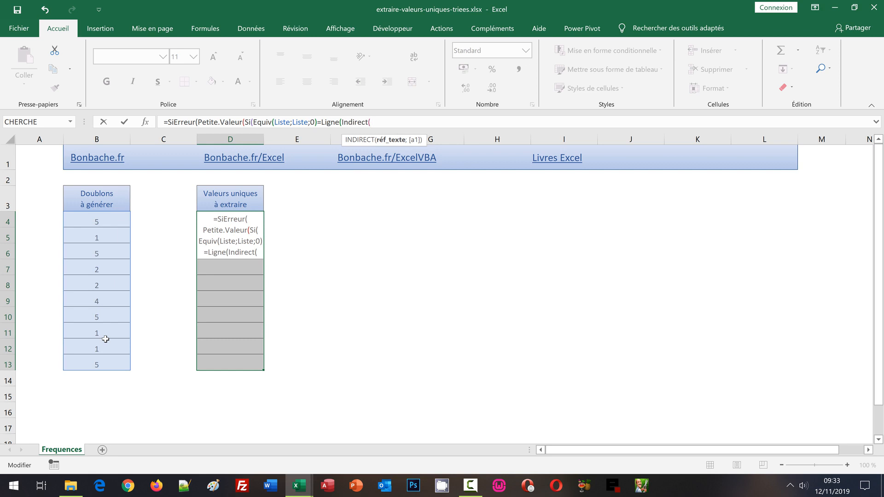
type("\"1:\"")
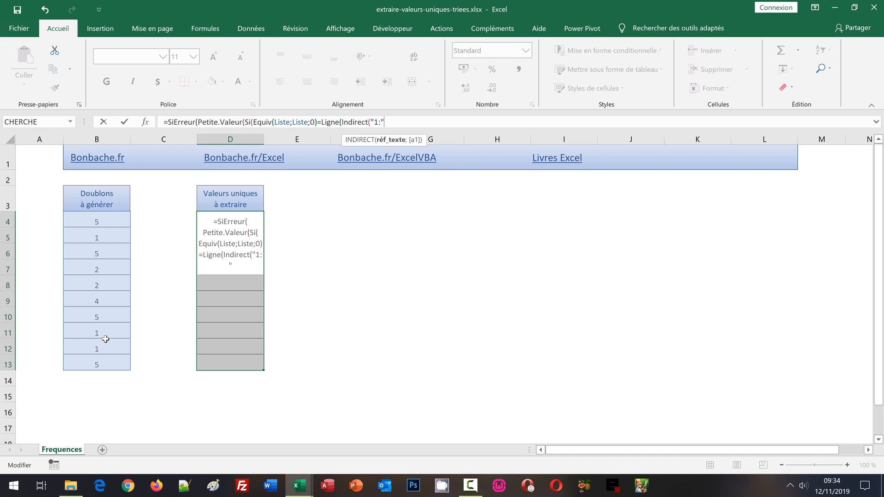
type("&")
type("Lignes")
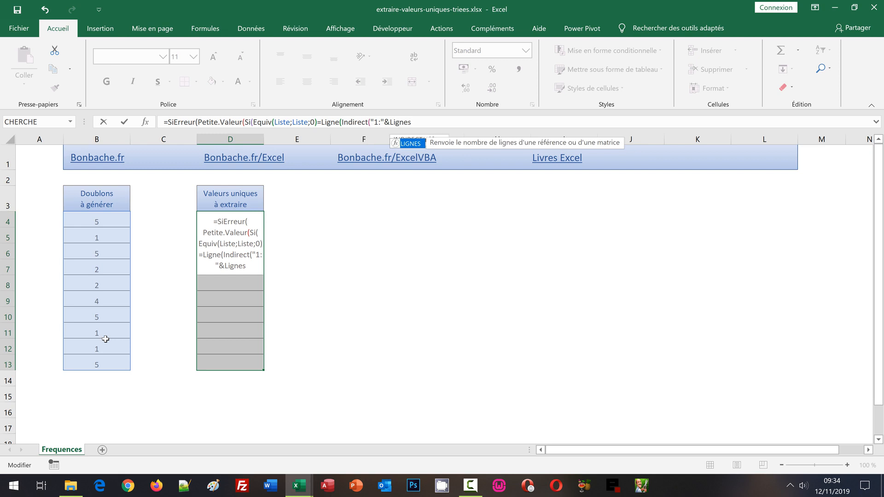
type("(")
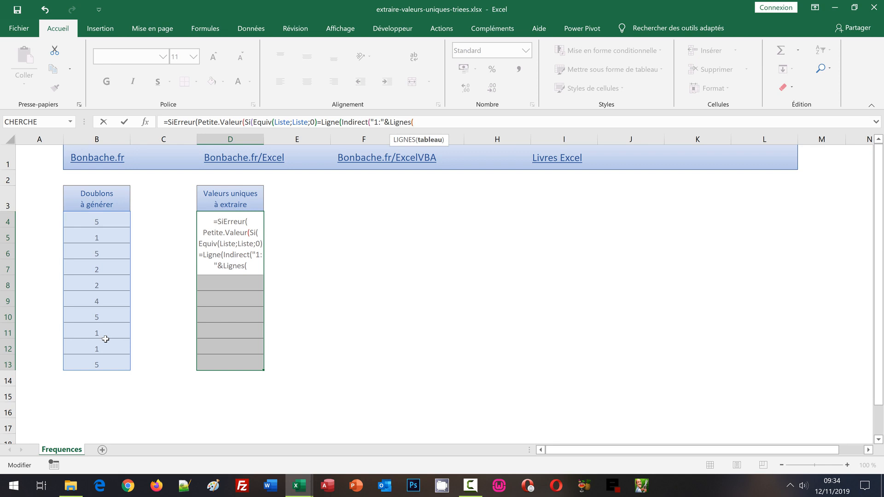
type("Liste")
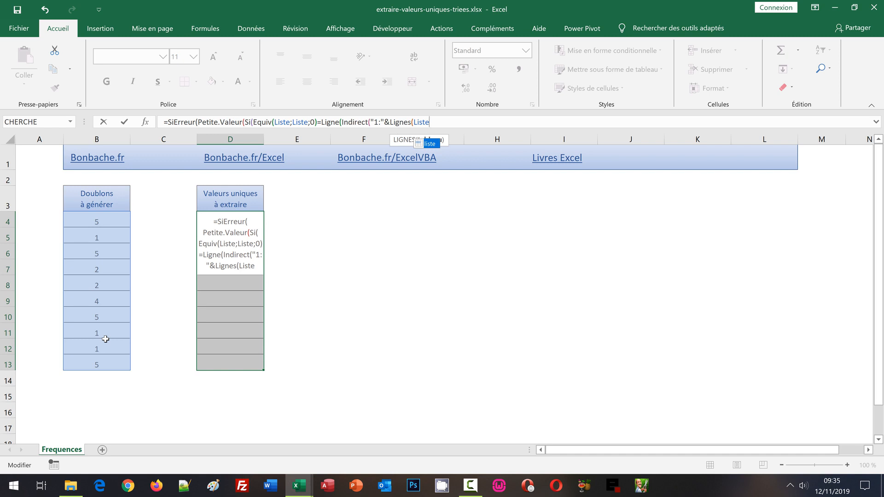
type(")")
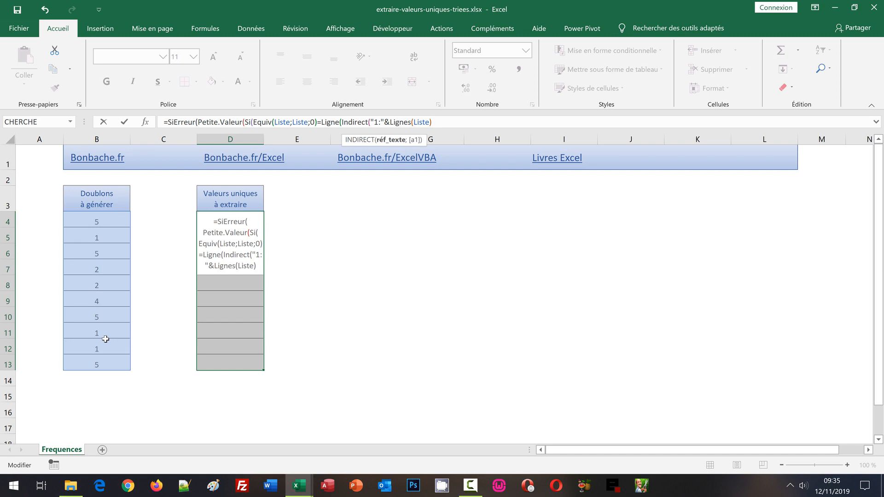
type(")")
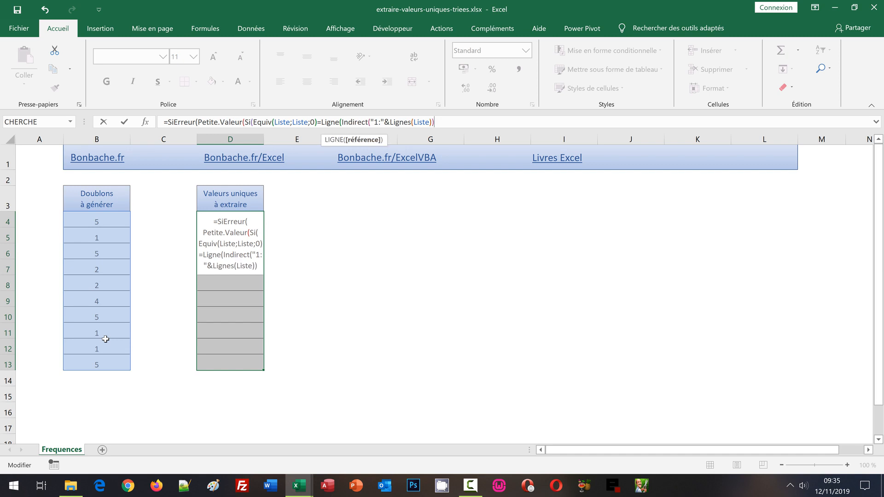
type(")")
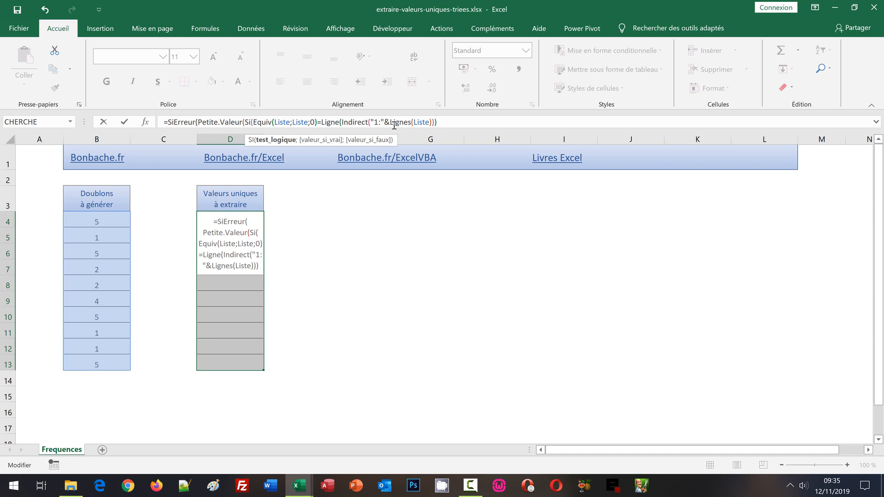
Step: Set Liste as the Si function's value if true, close Si, and start the k argument of Petite.Valeur
type(";")
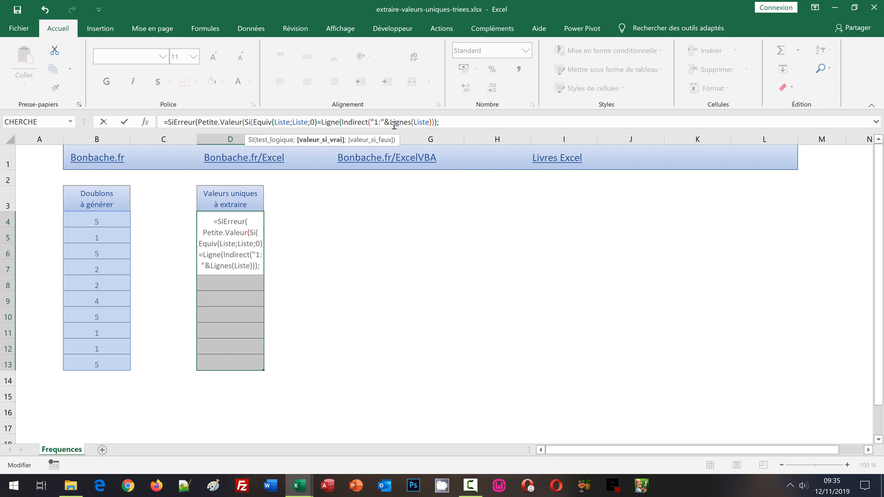
type("Liste")
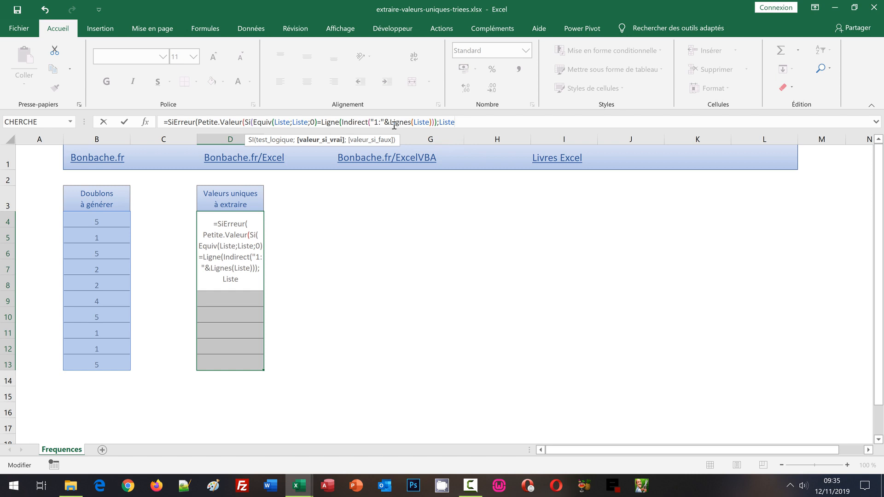
type(")")
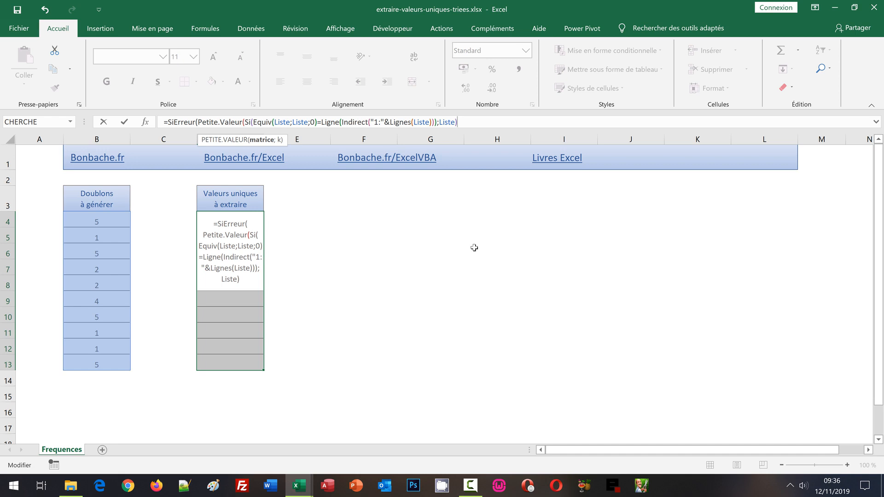
type(";")
Step: Reuse Ligne(Indirect("1:"&Lignes(Liste))) from the Si test as the k argument of Petite.Valeur and close that function
left_click(321, 122)
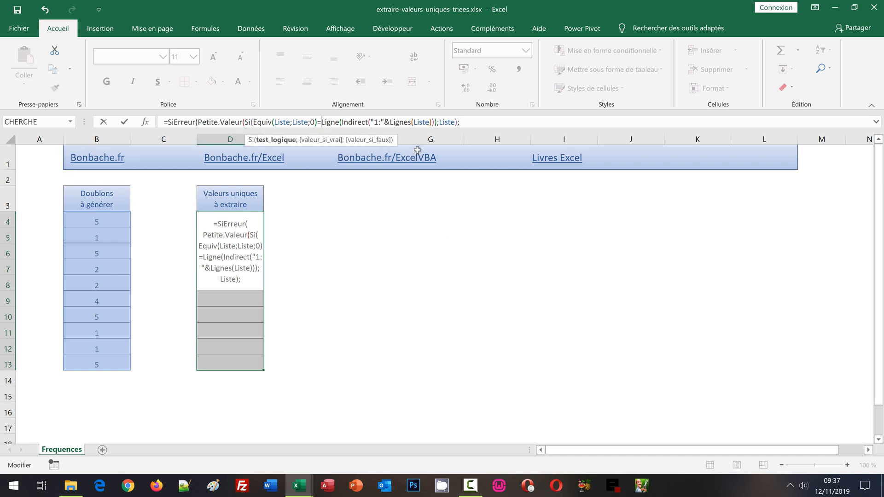
left_click(437, 121, "shift")
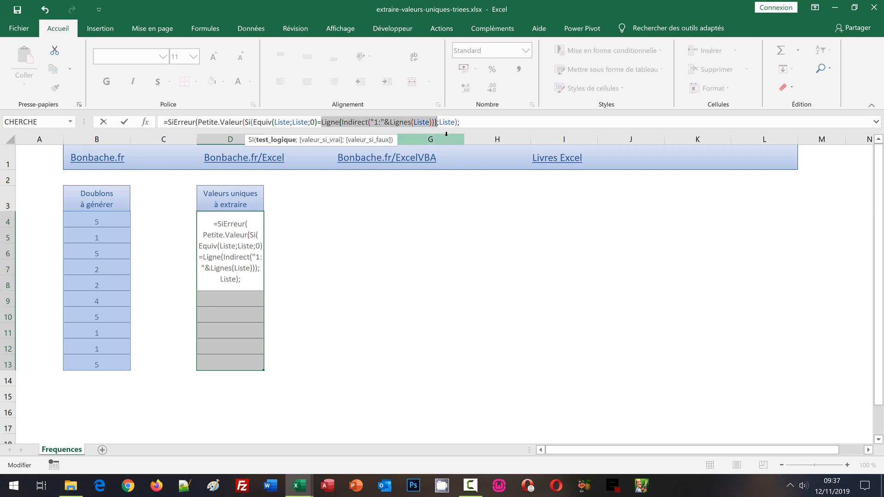
key("ctrl+c")
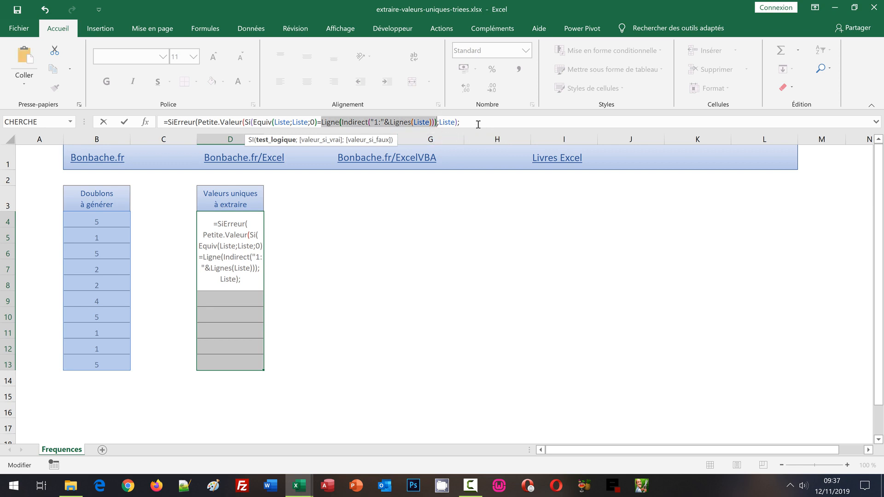
left_click(477, 124)
key("ctrl+v")
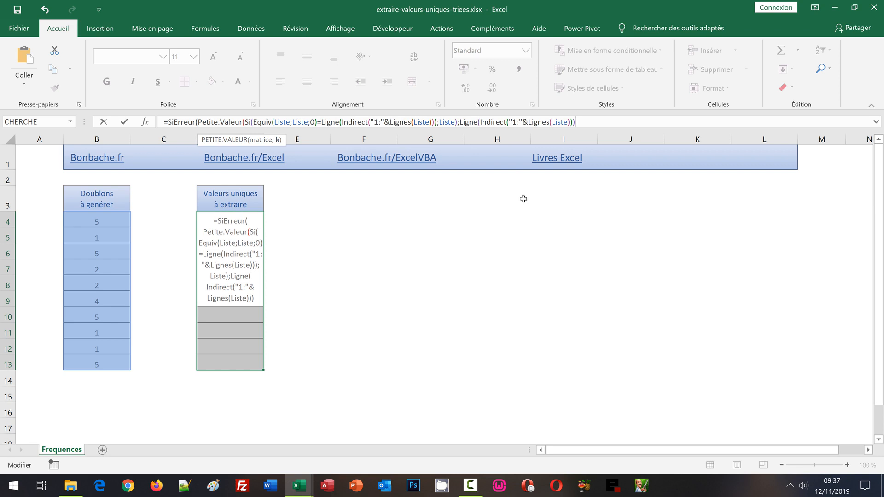
type(")")
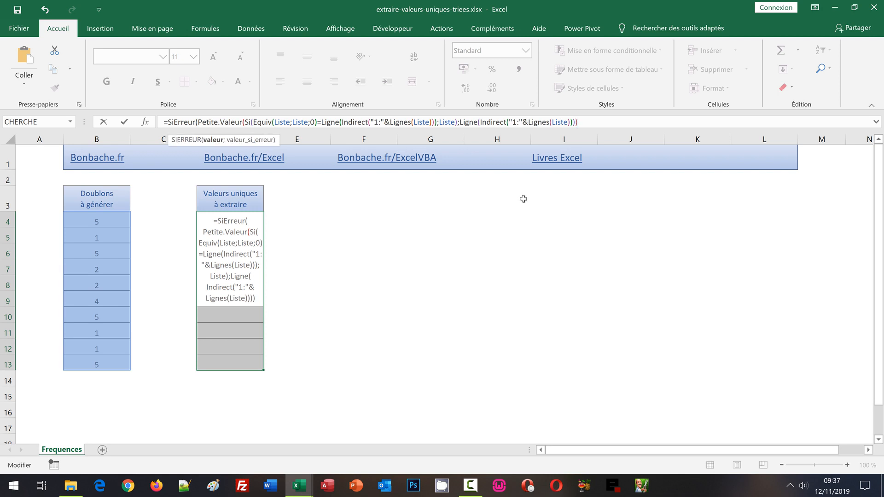
Step: Set empty text ("") as SiErreur's value if error, close the function and validate D4:D13 as an array formula
type(";")
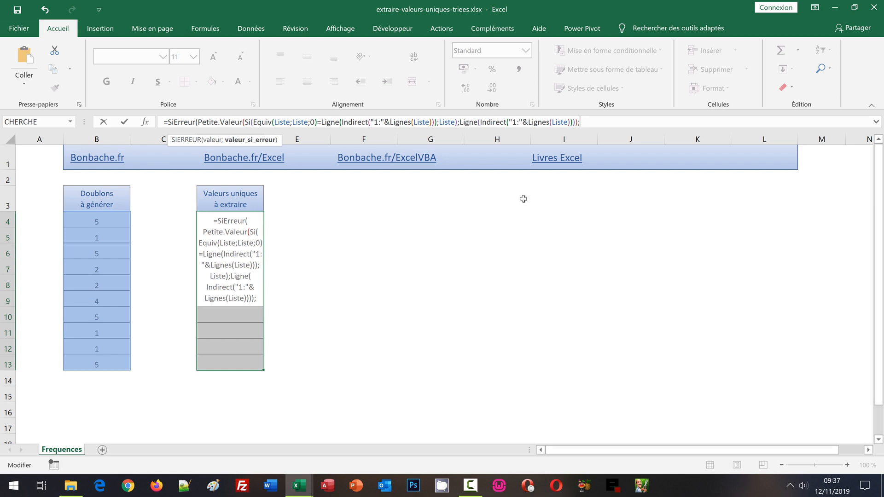
type("\"\"")
type(")")
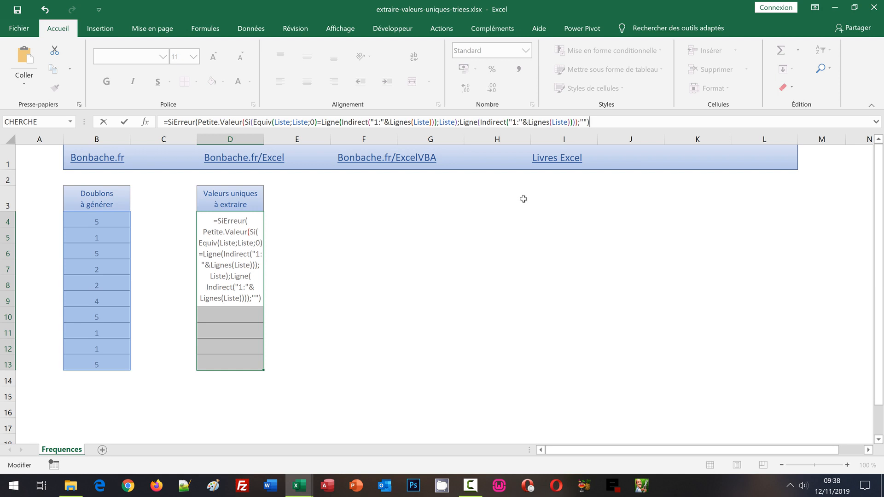
key("ctrl+shift+Return")
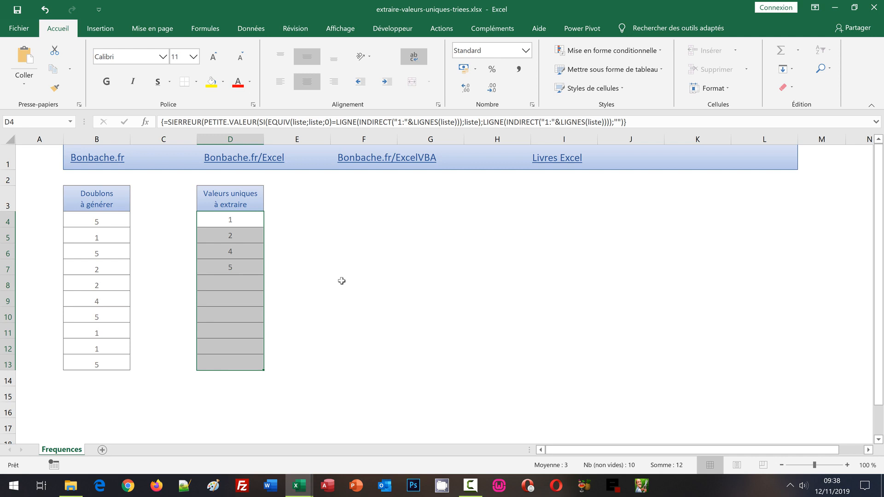
Step: Test the extraction by entering 58 in both B12 and B13 of the duplicates list
left_click(111, 347)
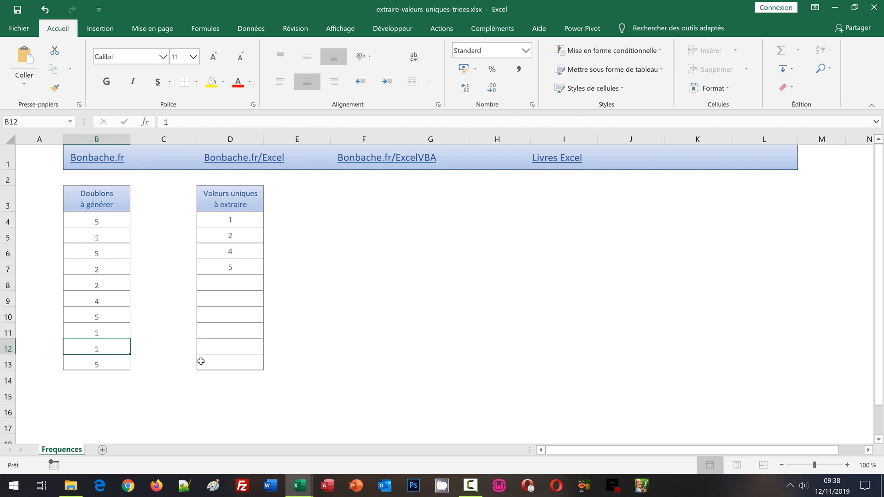
type("58")
key("Return")
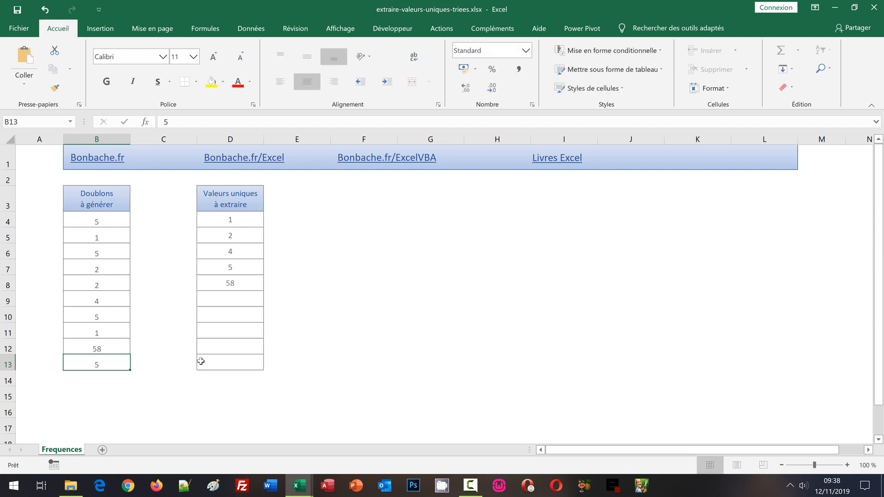
type("58")
key("Return")
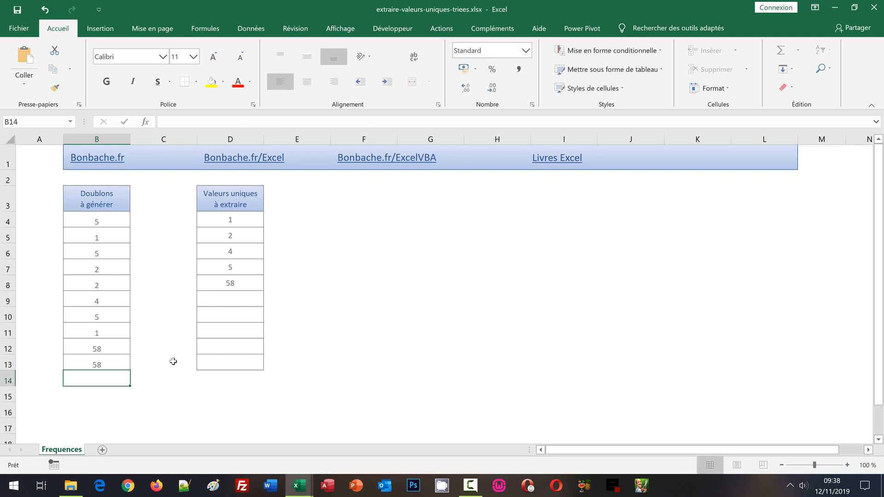
Step: Replace the value in B13 with 45, and review the array formula in D4
left_click(94, 363)
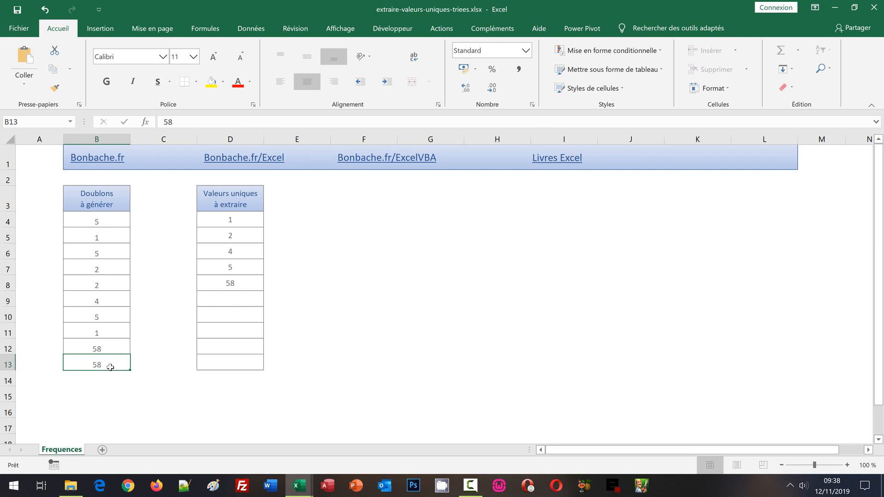
type("45")
key("Return")
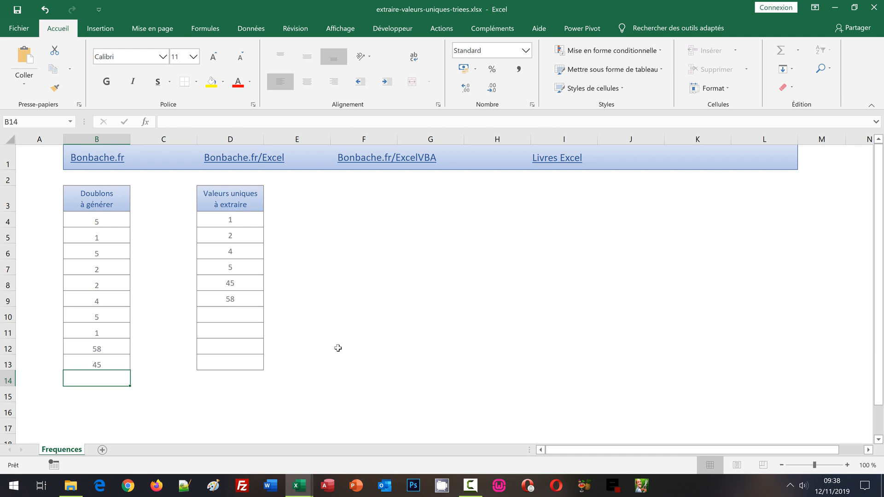
left_click(245, 221)
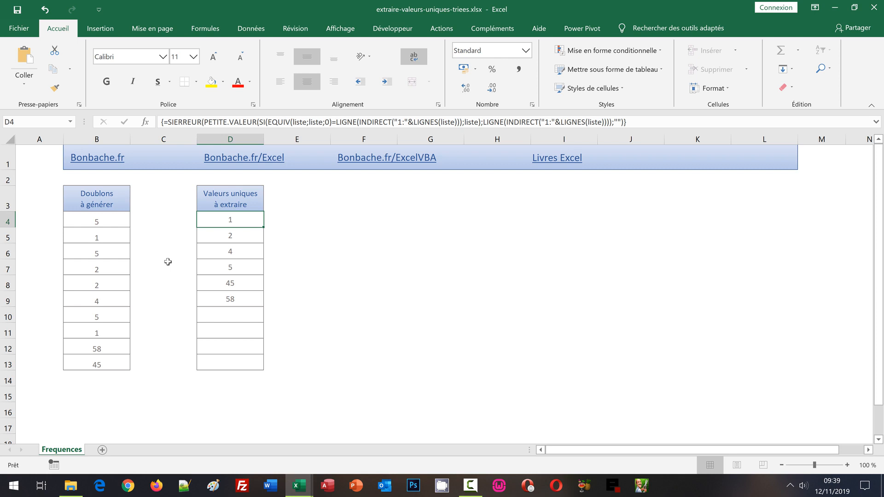
left_click(346, 271)
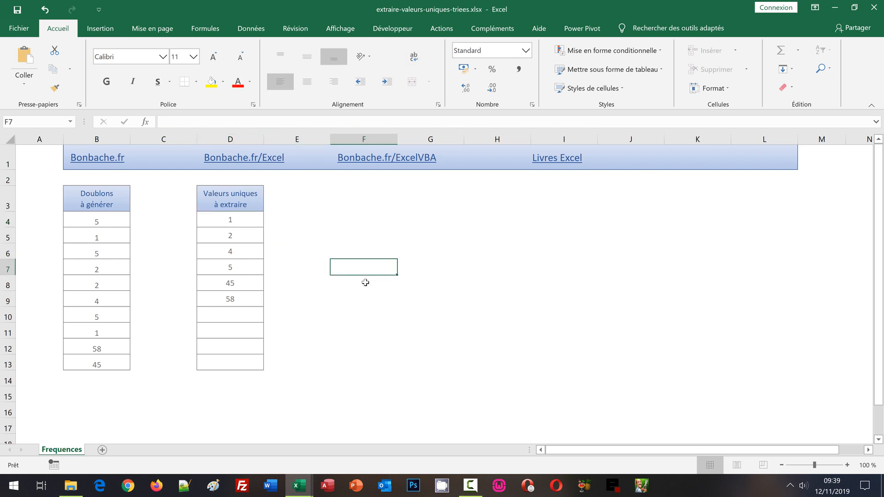